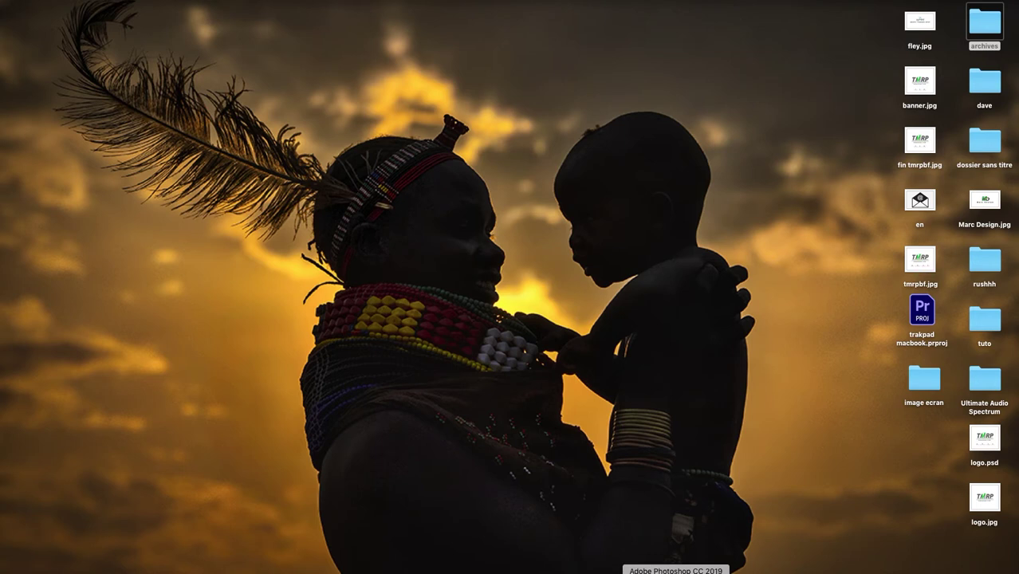
Bring the portrait forward and zoom in toward the man's forehead
{"action": "left_click", "coordinate": [676, 571]}
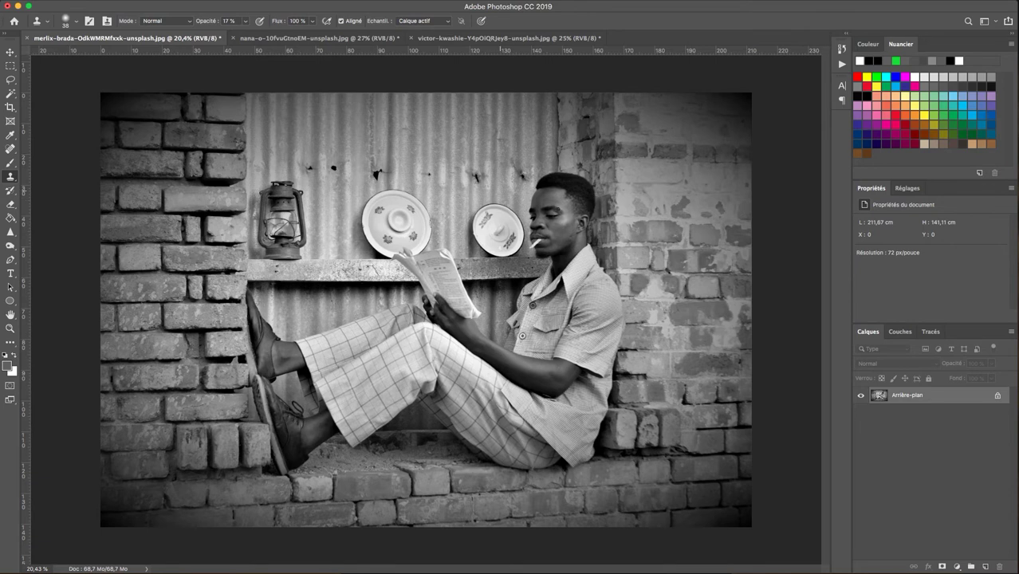
{"action": "scroll", "coordinate": [420, 311], "scroll_direction": "up", "scroll_amount": 2}
{"action": "scroll", "coordinate": [420, 310], "scroll_direction": "up", "scroll_amount": 2}
{"action": "scroll", "coordinate": [420, 311], "scroll_direction": "up", "scroll_amount": 2}
{"action": "scroll", "coordinate": [420, 311], "scroll_direction": "up", "scroll_amount": 2}
{"action": "scroll", "coordinate": [499, 311], "scroll_direction": "up", "scroll_amount": 1}
{"action": "scroll", "coordinate": [498, 311], "scroll_direction": "up", "scroll_amount": 1}
{"action": "scroll", "coordinate": [498, 310], "scroll_direction": "up", "scroll_amount": 1}
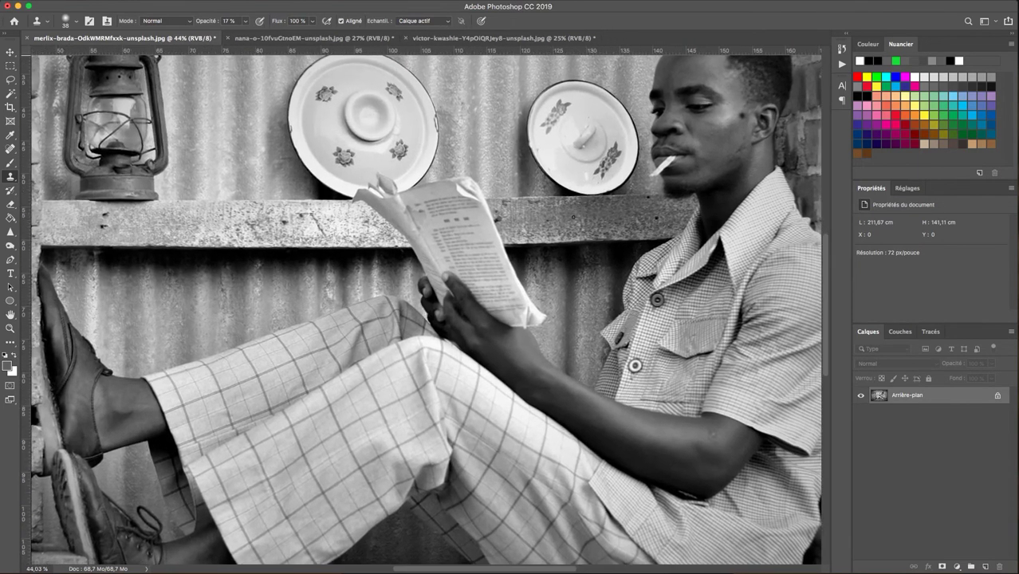
{"action": "scroll", "coordinate": [498, 310], "scroll_direction": "up", "scroll_amount": 1}
{"action": "scroll", "coordinate": [460, 207], "scroll_direction": "right", "scroll_amount": 5}
{"action": "scroll", "coordinate": [456, 207], "scroll_direction": "up", "scroll_amount": 1}
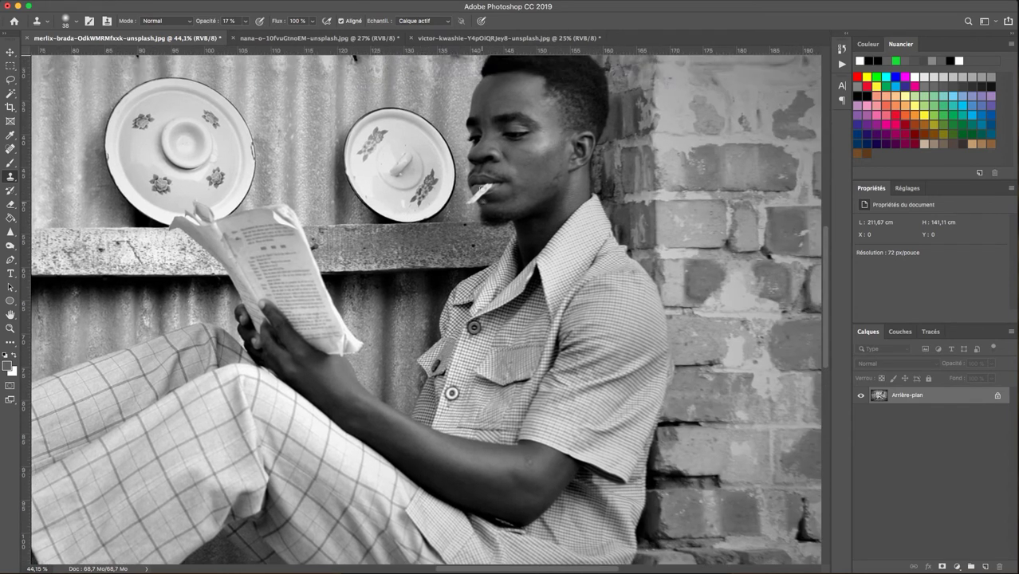
{"action": "scroll", "coordinate": [470, 196], "scroll_direction": "up", "scroll_amount": 2}
{"action": "scroll", "coordinate": [470, 196], "scroll_direction": "right", "scroll_amount": 1}
{"action": "scroll", "coordinate": [478, 187], "scroll_direction": "up", "scroll_amount": 1}
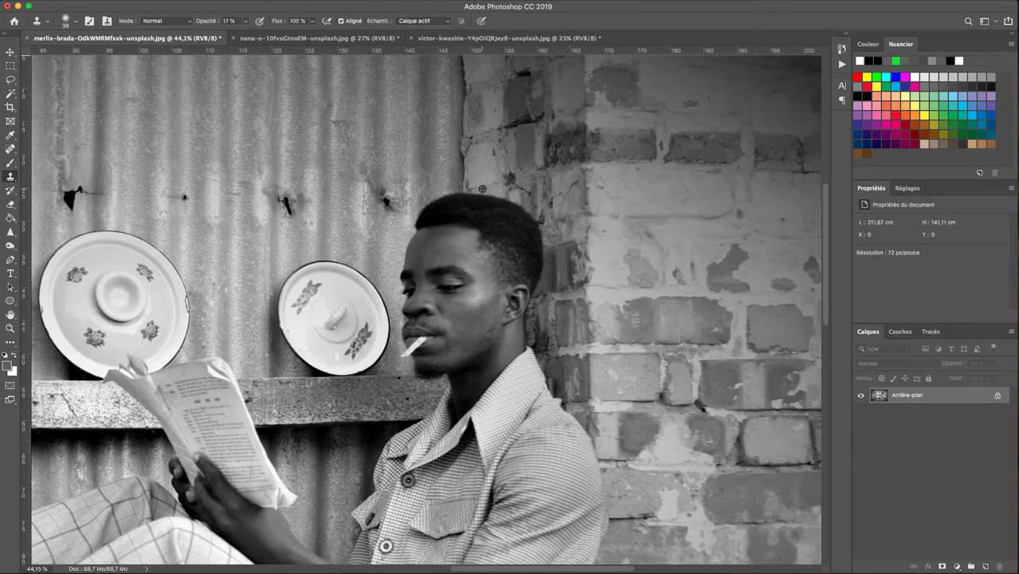
{"action": "scroll", "coordinate": [483, 189], "scroll_direction": "up", "scroll_amount": 2}
{"action": "scroll", "coordinate": [482, 188], "scroll_direction": "up", "scroll_amount": 2}
{"action": "scroll", "coordinate": [483, 189], "scroll_direction": "up", "scroll_amount": 2}
{"action": "scroll", "coordinate": [483, 189], "scroll_direction": "up", "scroll_amount": 2}
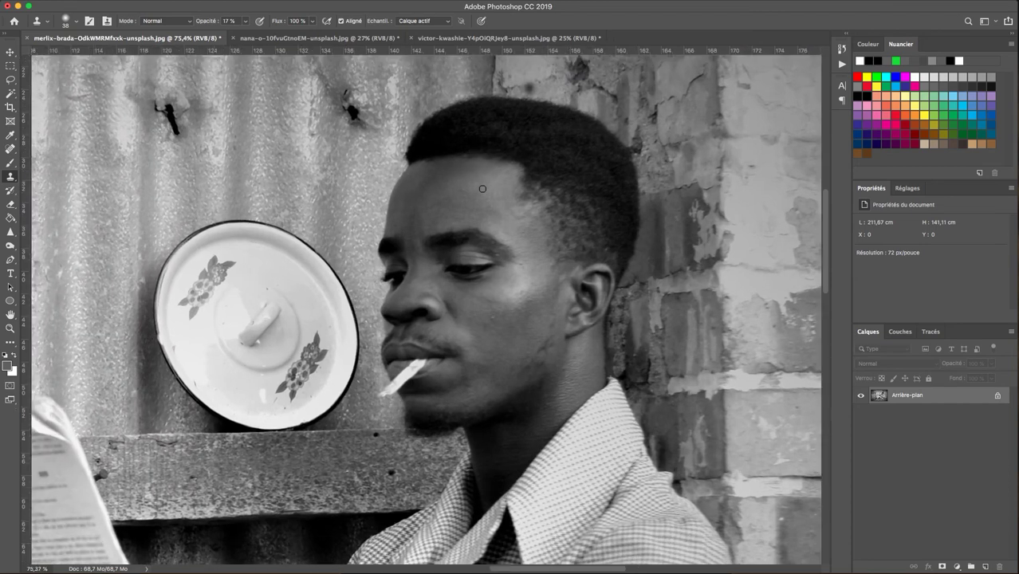
{"action": "scroll", "coordinate": [482, 189], "scroll_direction": "up", "scroll_amount": 2}
{"action": "scroll", "coordinate": [483, 189], "scroll_direction": "up", "scroll_amount": 2}
{"action": "scroll", "coordinate": [482, 189], "scroll_direction": "up", "scroll_amount": 1}
{"action": "scroll", "coordinate": [482, 189], "scroll_direction": "up", "scroll_amount": 1}
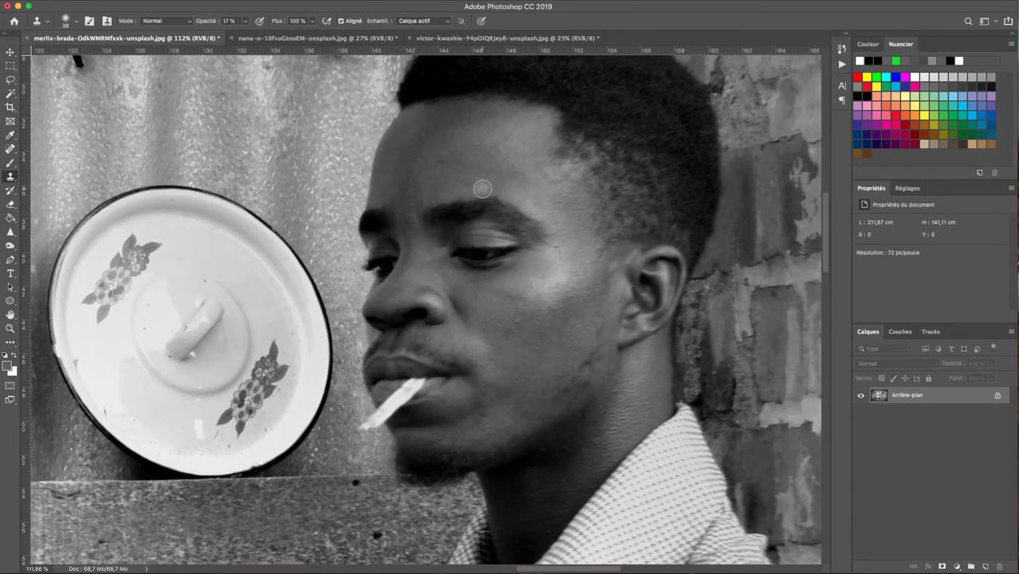
Keep zooming and pan right to frame the hairline in close-up
{"action": "scroll", "coordinate": [482, 189], "scroll_direction": "up", "scroll_amount": 1}
{"action": "scroll", "coordinate": [482, 189], "scroll_direction": "up", "scroll_amount": 1}
{"action": "scroll", "coordinate": [482, 189], "scroll_direction": "up", "scroll_amount": 1}
{"action": "scroll", "coordinate": [483, 189], "scroll_direction": "up", "scroll_amount": 1}
{"action": "scroll", "coordinate": [482, 189], "scroll_direction": "up", "scroll_amount": 2}
{"action": "scroll", "coordinate": [482, 189], "scroll_direction": "right", "scroll_amount": 2}
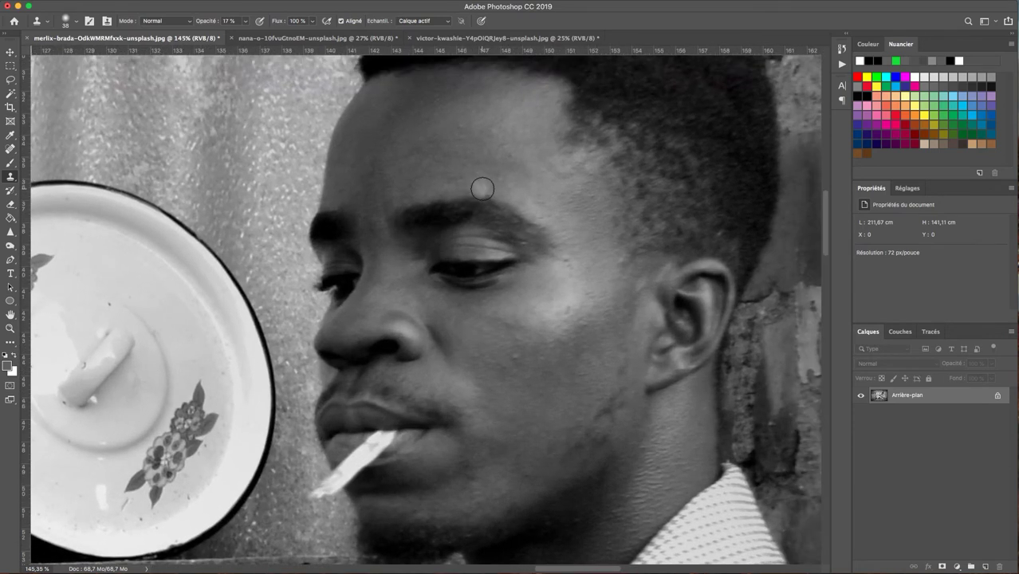
{"action": "scroll", "coordinate": [482, 189], "scroll_direction": "up", "scroll_amount": 1}
{"action": "scroll", "coordinate": [482, 189], "scroll_direction": "right", "scroll_amount": 1}
{"action": "scroll", "coordinate": [482, 189], "scroll_direction": "up", "scroll_amount": 1}
{"action": "scroll", "coordinate": [482, 189], "scroll_direction": "right", "scroll_amount": 1}
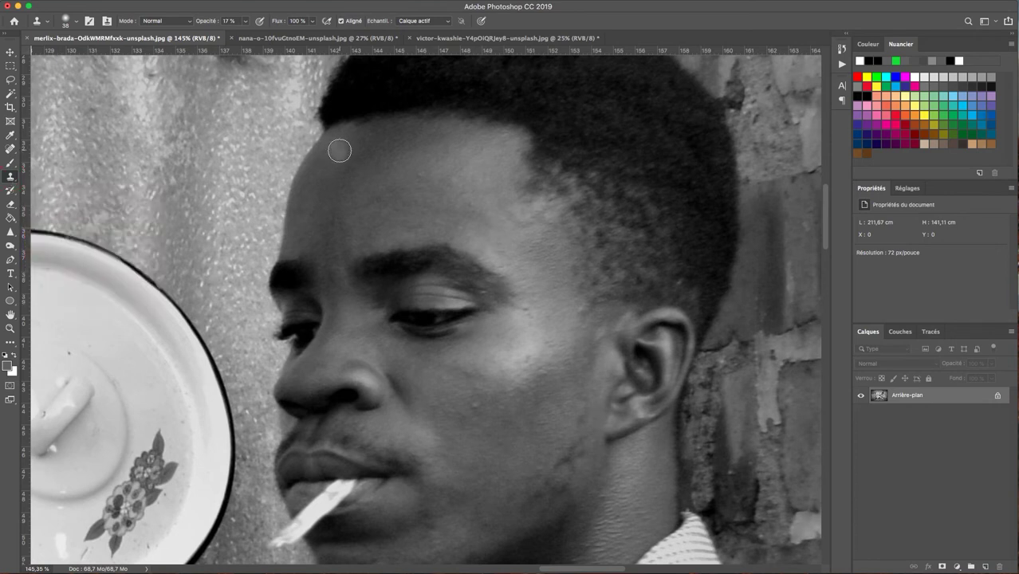
{"action": "scroll", "coordinate": [338, 150], "scroll_direction": "up", "scroll_amount": 3}
{"action": "scroll", "coordinate": [338, 150], "scroll_direction": "up", "scroll_amount": 2}
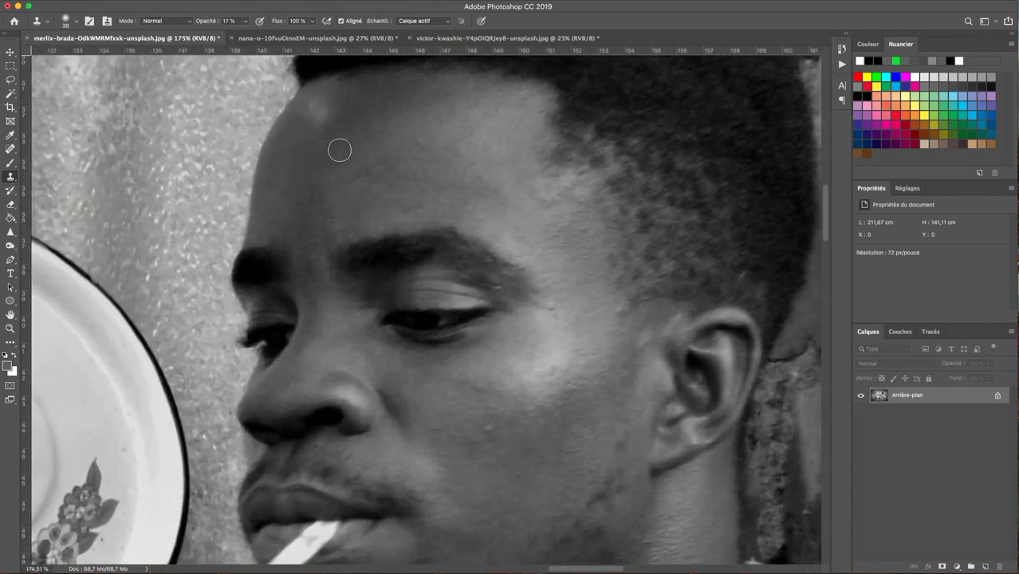
{"action": "scroll", "coordinate": [338, 149], "scroll_direction": "up", "scroll_amount": 2}
{"action": "scroll", "coordinate": [339, 149], "scroll_direction": "up", "scroll_amount": 3}
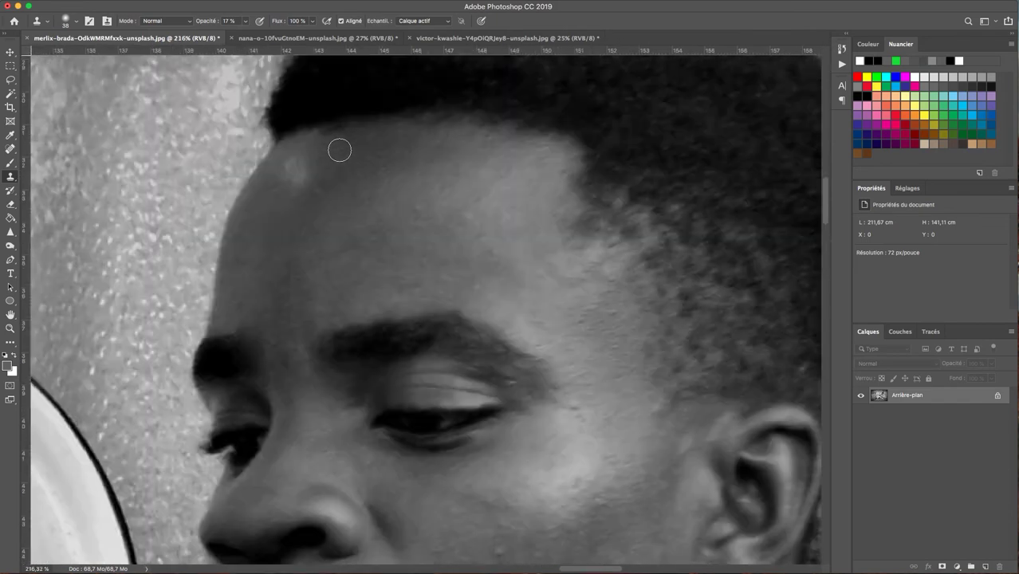
{"action": "scroll", "coordinate": [339, 150], "scroll_direction": "up", "scroll_amount": 5}
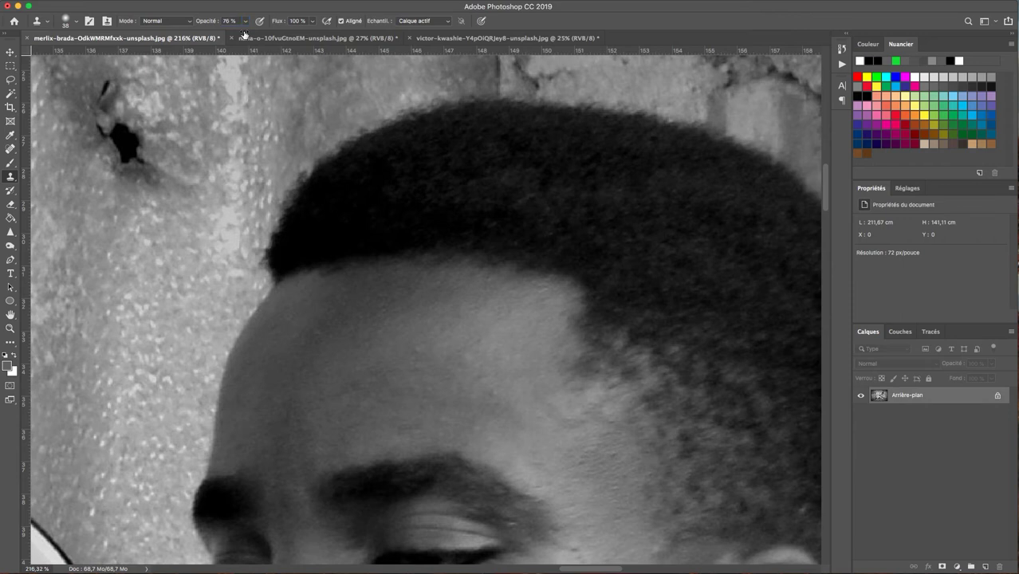
Set the clone brush to 28 px with about 66% hardness
{"action": "right_click", "coordinate": [445, 355]}
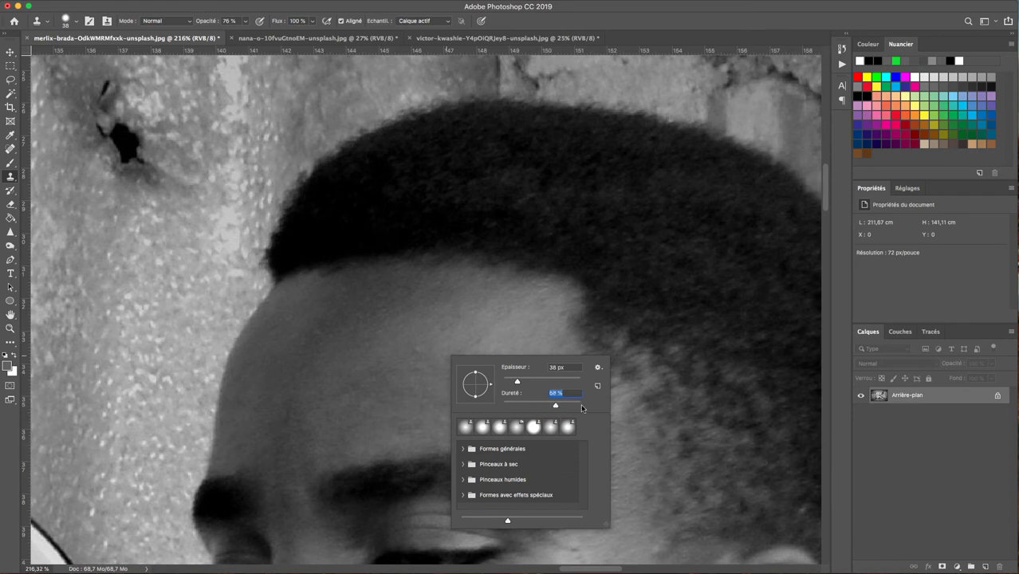
{"action": "left_click_drag", "start_coordinate": [586, 406], "coordinate": [548, 407]}
{"action": "left_click", "coordinate": [515, 381]}
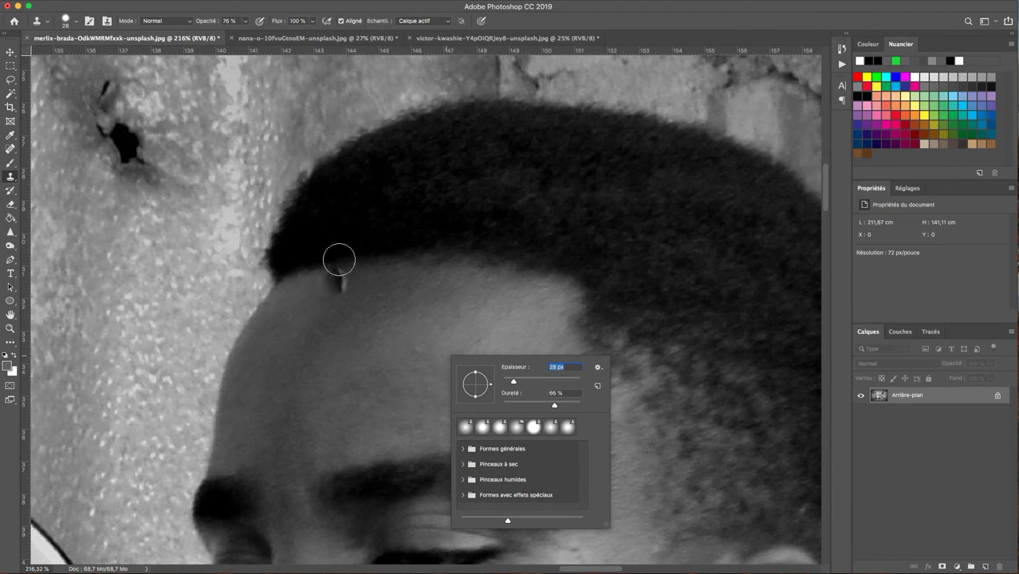
{"action": "left_click", "coordinate": [350, 249]}
{"action": "left_click", "coordinate": [388, 439]}
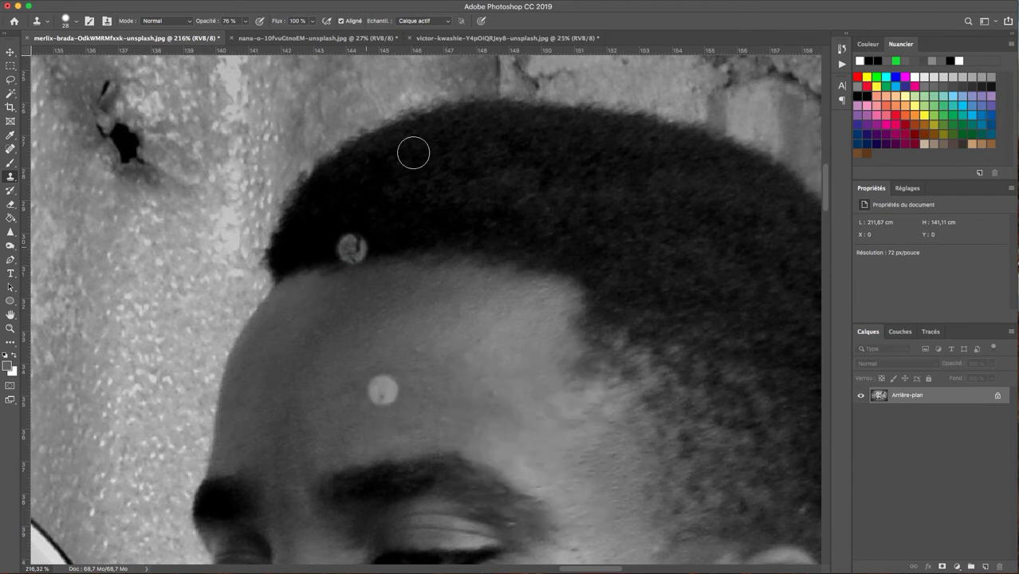
Sample forehead skin and clone along the ragged hairline, undoing stray dabs
{"action": "key", "text": "ctrl+z"}
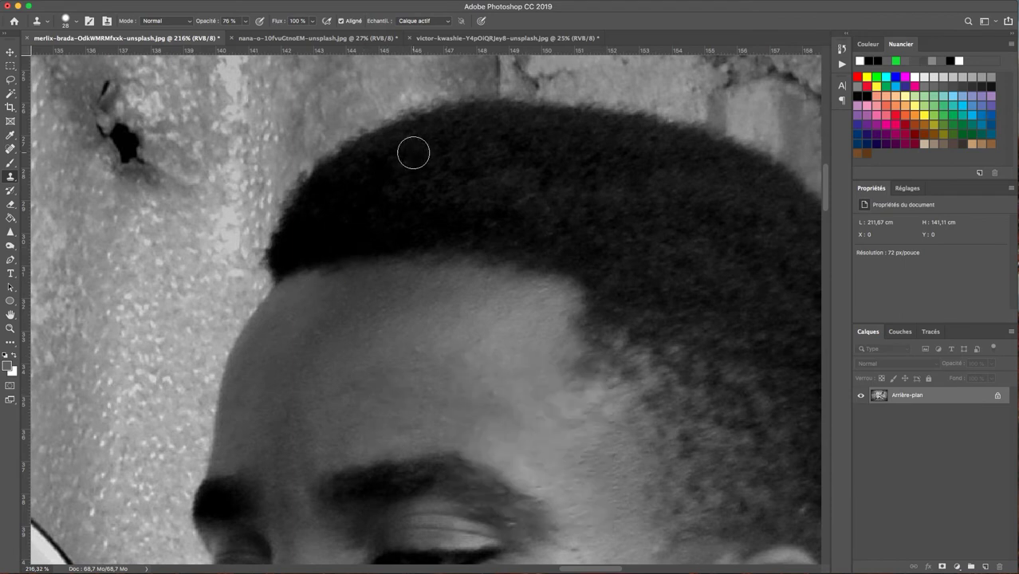
{"action": "left_click", "coordinate": [327, 292]}
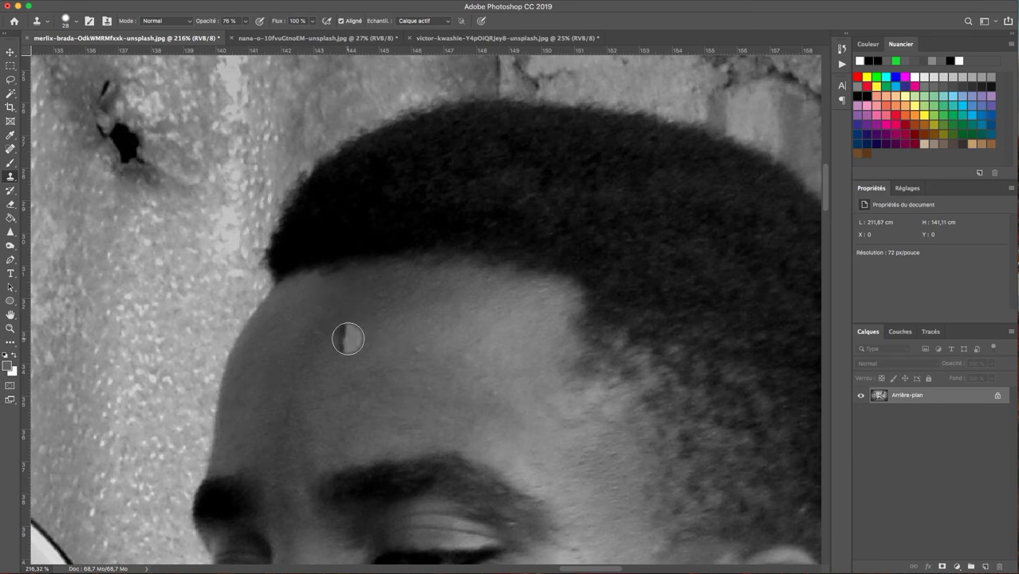
{"action": "left_click", "coordinate": [313, 318]}
{"action": "key", "text": "ctrl+z"}
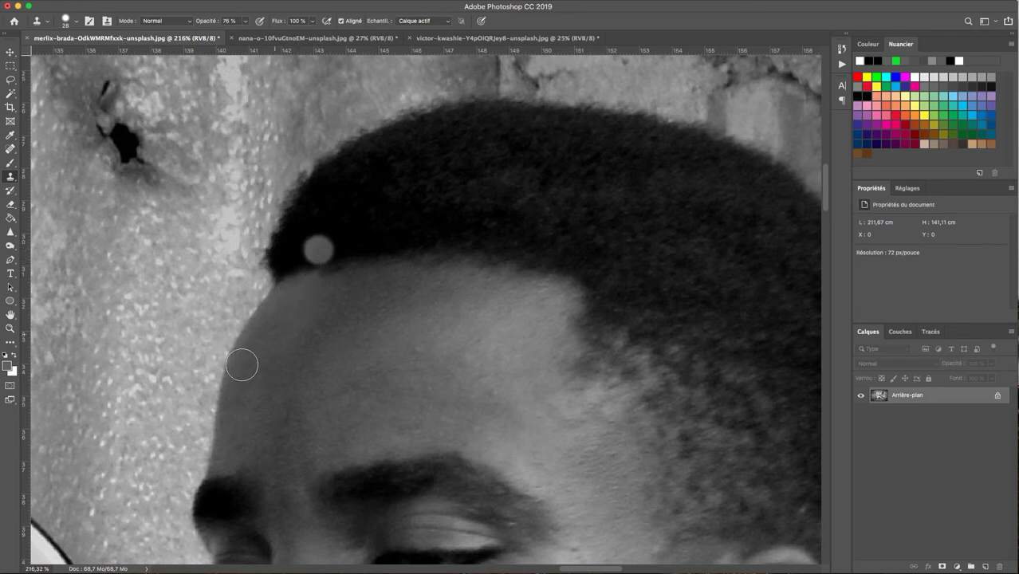
{"action": "key", "text": "ctrl+z"}
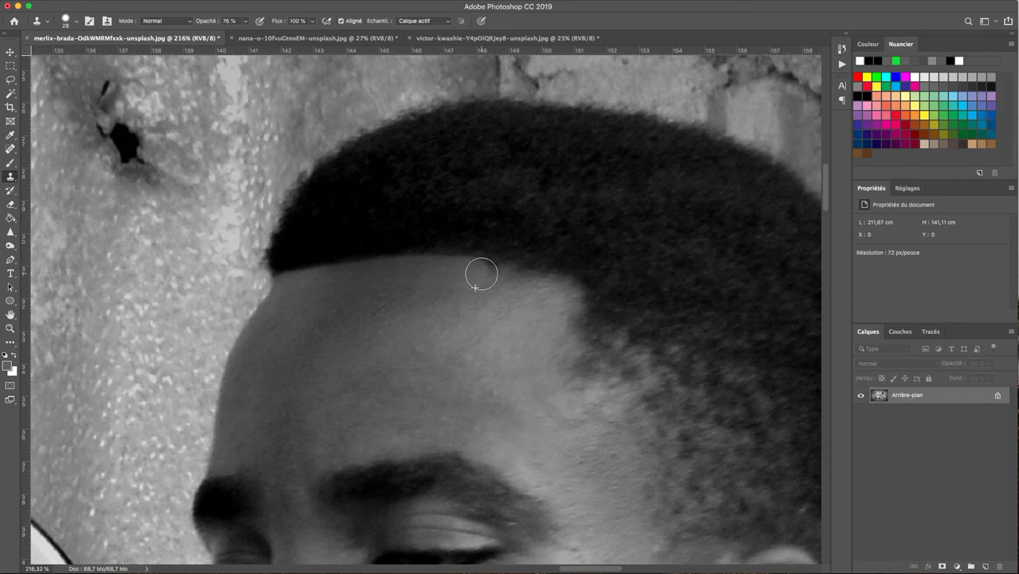
{"action": "left_click_drag", "start_coordinate": [530, 284], "coordinate": [569, 293]}
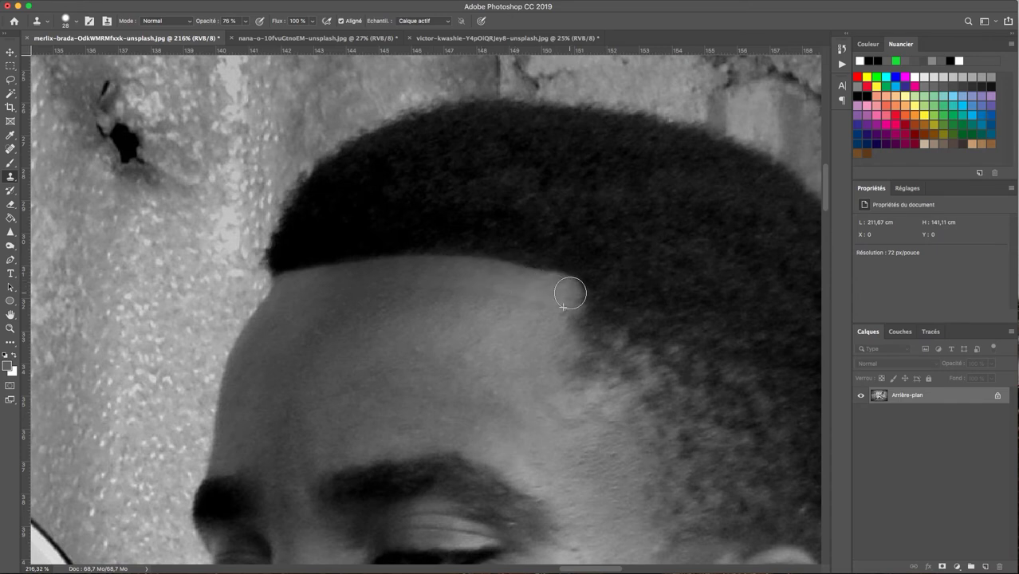
{"action": "mouse_move", "coordinate": [570, 293]}
{"action": "left_mouse_down"}
{"action": "mouse_move", "coordinate": [555, 309]}
{"action": "mouse_move", "coordinate": [545, 356]}
{"action": "mouse_move", "coordinate": [547, 342]}
{"action": "mouse_move", "coordinate": [553, 326]}
{"action": "mouse_move", "coordinate": [547, 375]}
{"action": "mouse_move", "coordinate": [566, 311]}
{"action": "mouse_move", "coordinate": [550, 363]}
{"action": "mouse_move", "coordinate": [564, 318]}
{"action": "mouse_move", "coordinate": [550, 428]}
{"action": "left_mouse_up"}
Sample nearby skin and clone over the temple, undoing the lighter streak
{"action": "scroll", "coordinate": [549, 430], "scroll_direction": "down", "scroll_amount": 2}
{"action": "scroll", "coordinate": [549, 429], "scroll_direction": "right", "scroll_amount": 2}
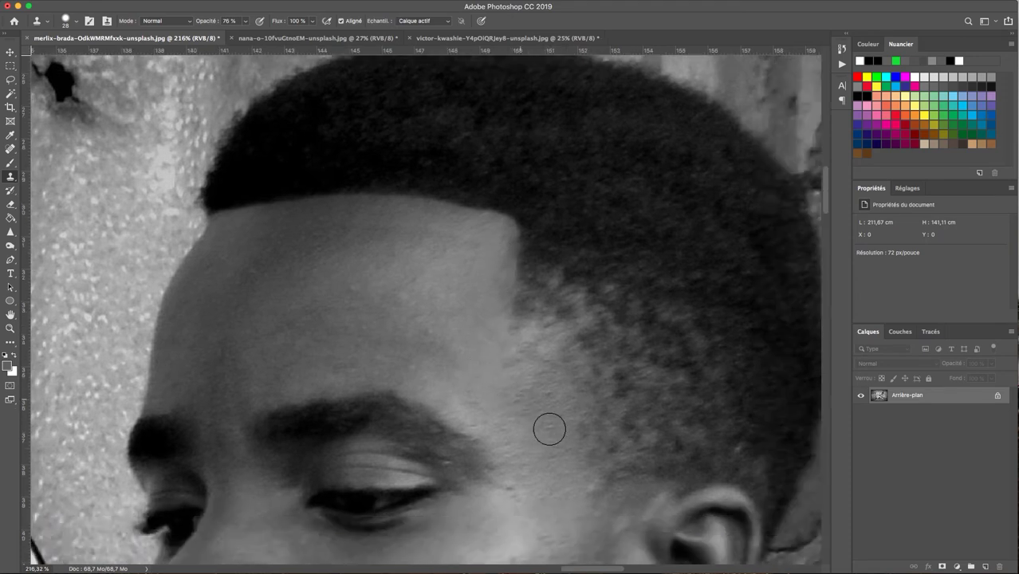
{"action": "scroll", "coordinate": [549, 429], "scroll_direction": "down", "scroll_amount": 2}
{"action": "scroll", "coordinate": [549, 430], "scroll_direction": "right", "scroll_amount": 3}
{"action": "scroll", "coordinate": [550, 429], "scroll_direction": "down", "scroll_amount": 2}
{"action": "scroll", "coordinate": [549, 429], "scroll_direction": "right", "scroll_amount": 2}
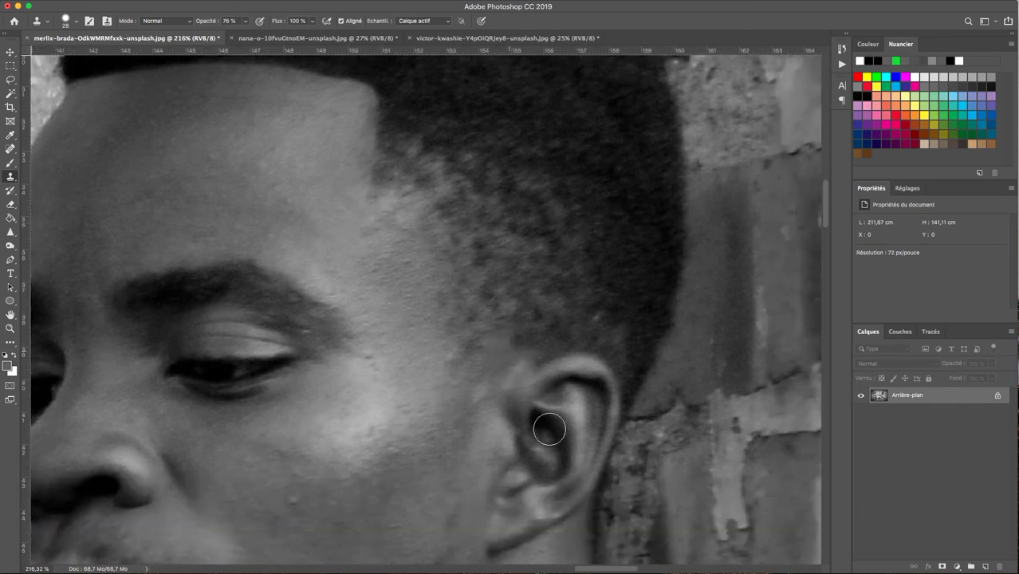
{"action": "scroll", "coordinate": [549, 430], "scroll_direction": "down", "scroll_amount": 1}
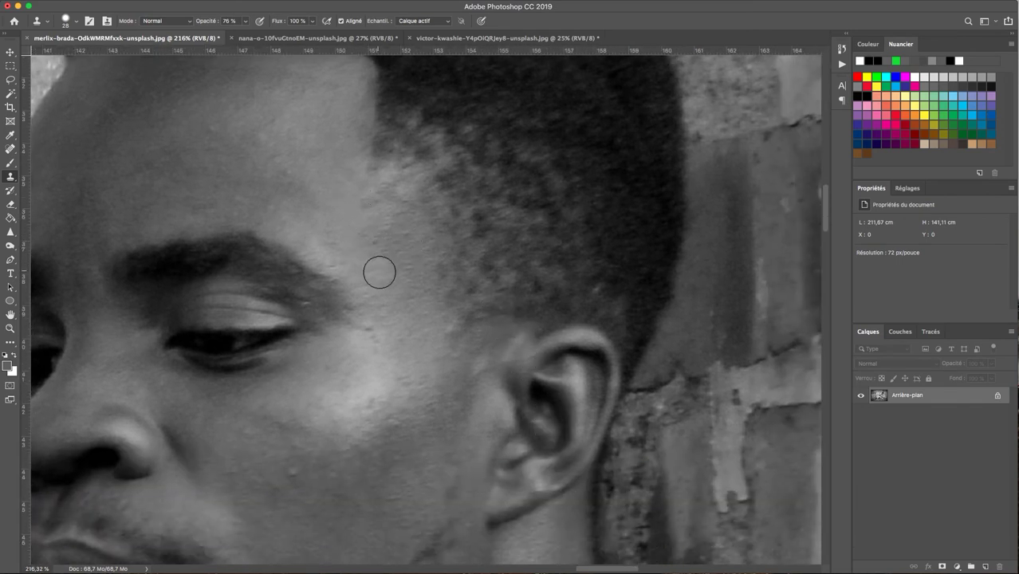
{"action": "left_click", "coordinate": [373, 261], "text": "alt"}
{"action": "mouse_move", "coordinate": [376, 211]}
{"action": "left_mouse_down"}
{"action": "mouse_move", "coordinate": [416, 255]}
{"action": "mouse_move", "coordinate": [428, 315]}
{"action": "left_mouse_up"}
{"action": "key", "text": "ctrl+z"}
Resample upper-temple skin and keep smoothing the temple beside the sideburn
{"action": "left_click_drag", "start_coordinate": [373, 227], "coordinate": [395, 229]}
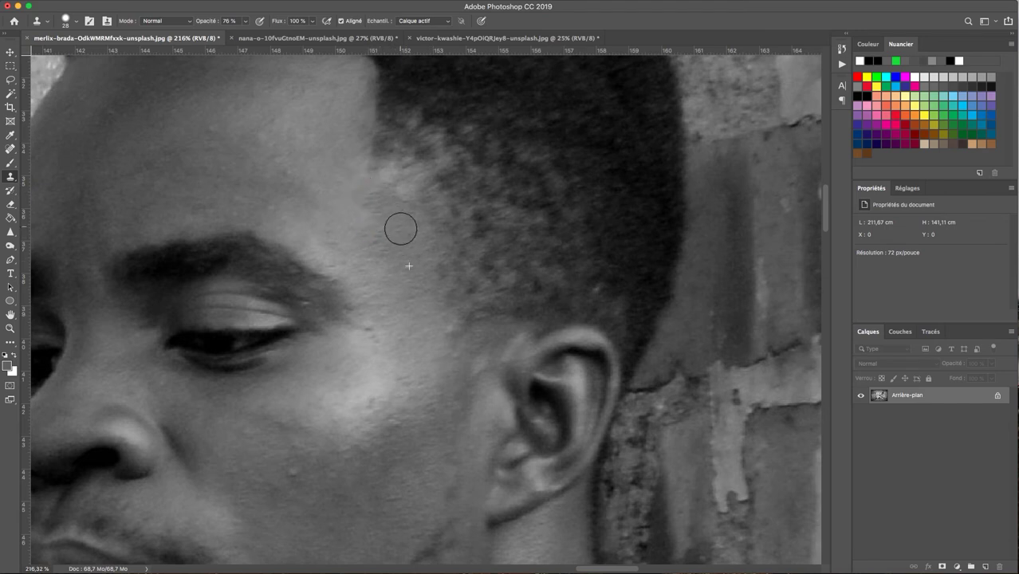
{"action": "left_click", "coordinate": [350, 227], "text": "alt"}
{"action": "mouse_move", "coordinate": [384, 234]}
{"action": "left_mouse_down"}
{"action": "mouse_move", "coordinate": [408, 224]}
{"action": "mouse_move", "coordinate": [375, 235]}
{"action": "mouse_move", "coordinate": [384, 271]}
{"action": "mouse_move", "coordinate": [364, 240]}
{"action": "mouse_move", "coordinate": [398, 274]}
{"action": "left_mouse_up"}
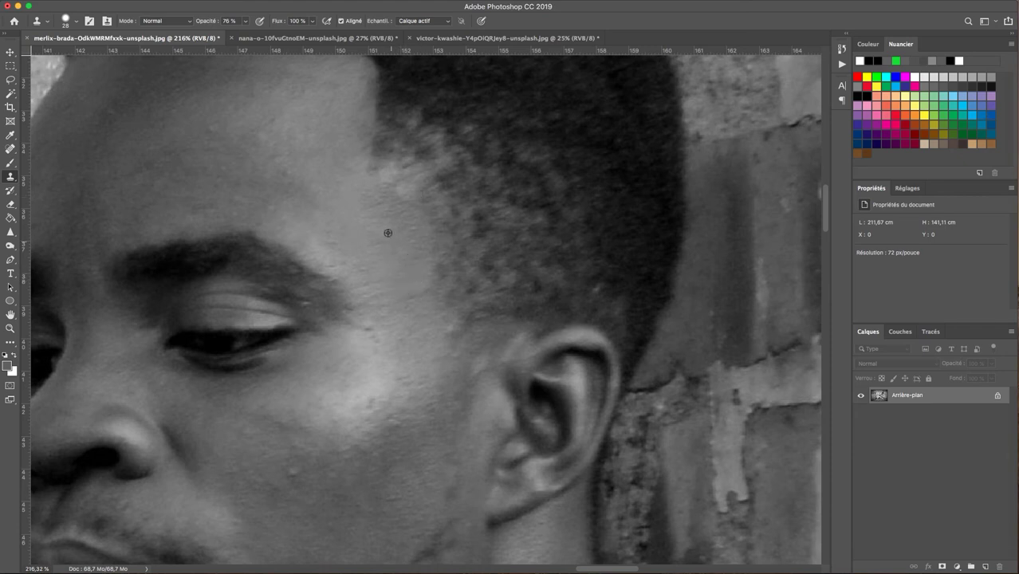
{"action": "left_click", "coordinate": [409, 269], "text": "alt"}
{"action": "mouse_move", "coordinate": [431, 303]}
{"action": "left_mouse_down"}
{"action": "mouse_move", "coordinate": [417, 247]}
{"action": "mouse_move", "coordinate": [432, 307]}
{"action": "mouse_move", "coordinate": [421, 266]}
{"action": "left_mouse_up"}
{"action": "left_click", "coordinate": [415, 331], "text": "alt"}
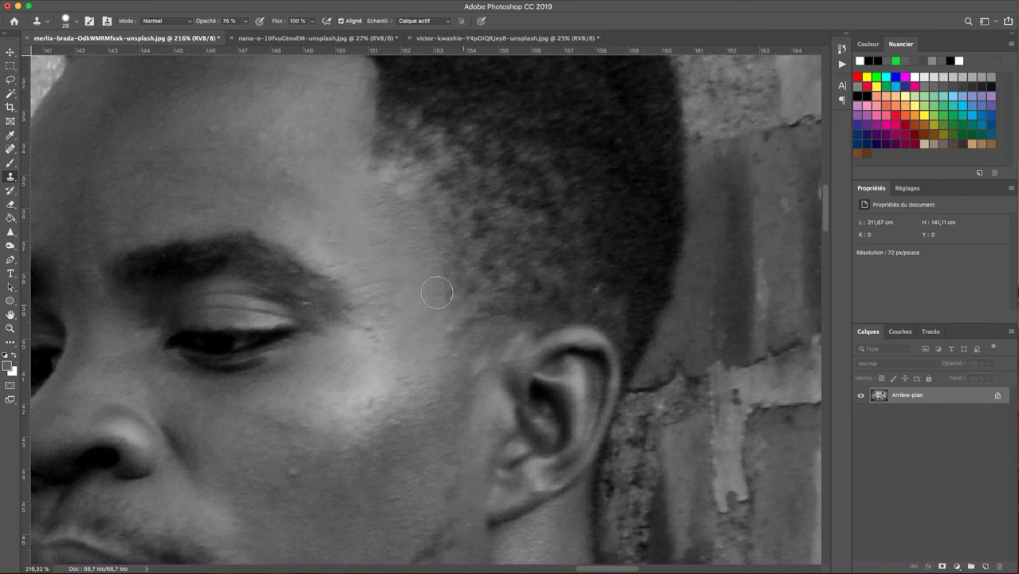
{"action": "scroll", "coordinate": [527, 386], "scroll_direction": "down", "scroll_amount": 2}
{"action": "scroll", "coordinate": [527, 385], "scroll_direction": "down", "scroll_amount": 2}
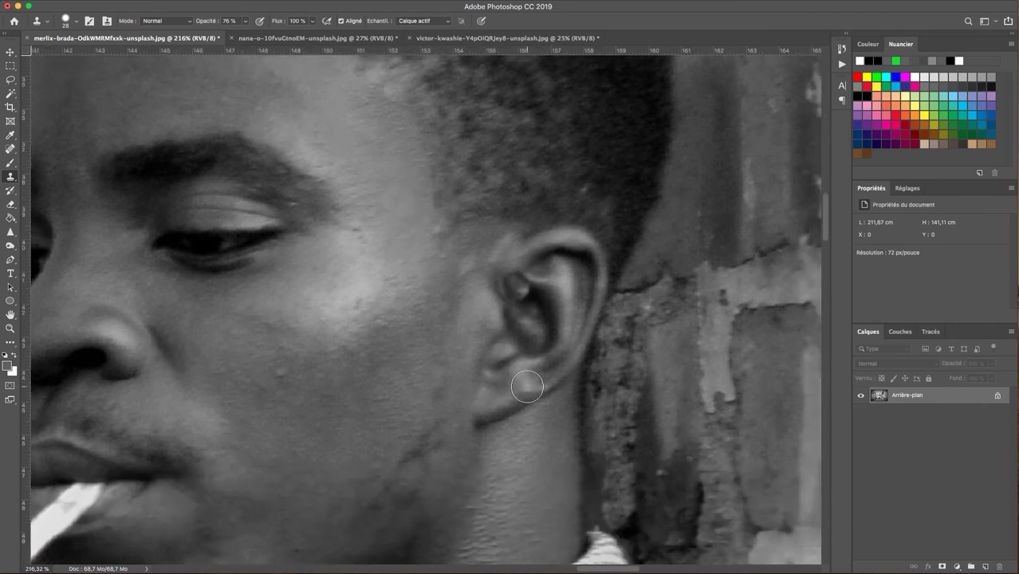
{"action": "scroll", "coordinate": [527, 386], "scroll_direction": "down", "scroll_amount": 2}
{"action": "scroll", "coordinate": [526, 386], "scroll_direction": "down", "scroll_amount": 2}
{"action": "scroll", "coordinate": [527, 385], "scroll_direction": "left", "scroll_amount": 2}
{"action": "scroll", "coordinate": [527, 386], "scroll_direction": "left", "scroll_amount": 3}
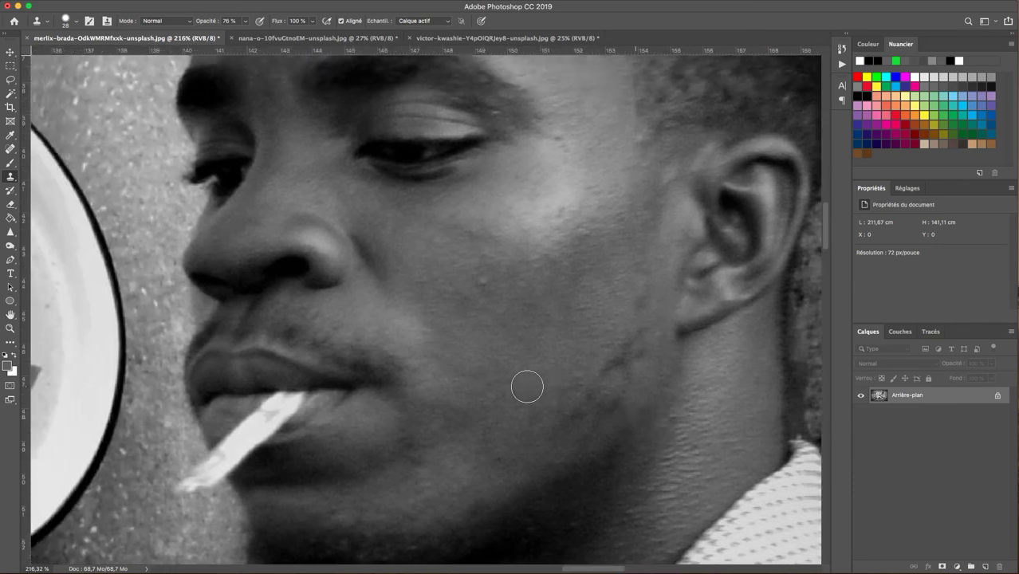
Clone clean cheek skin over the dark spots on the upper lip
{"action": "left_click", "coordinate": [415, 334], "text": "alt"}
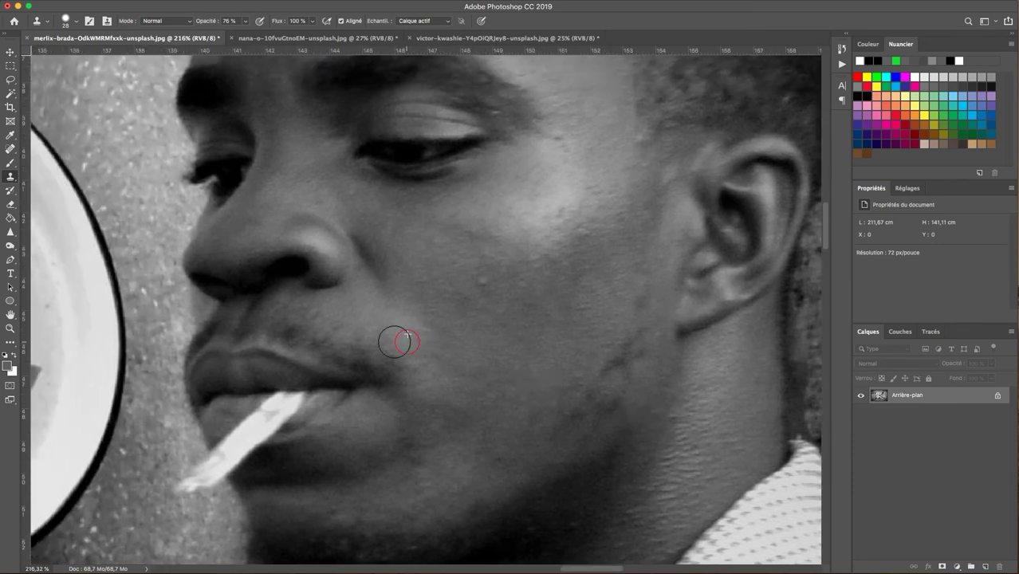
{"action": "left_click_drag", "start_coordinate": [338, 318], "coordinate": [314, 302]}
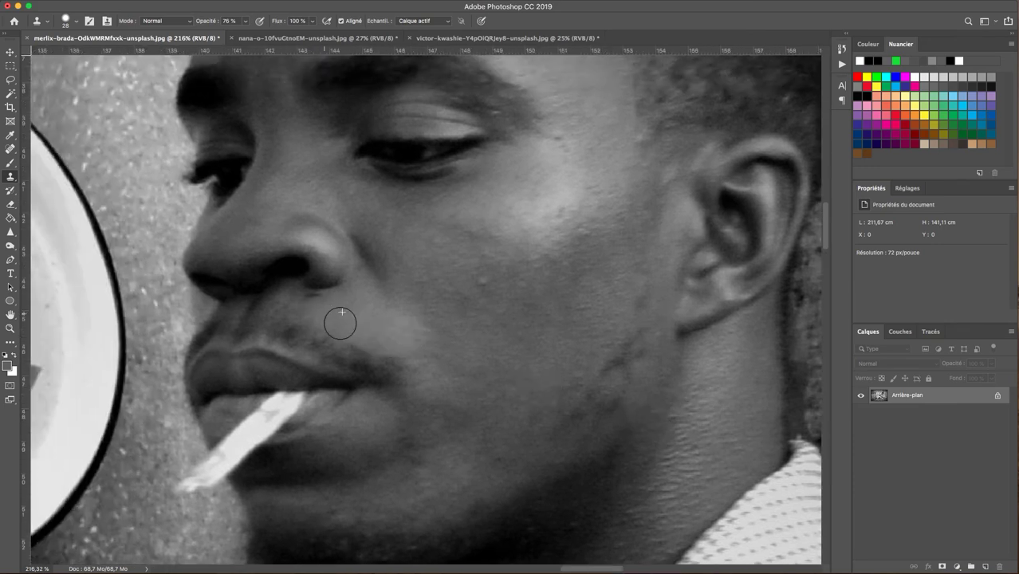
{"action": "left_click_drag", "start_coordinate": [382, 335], "coordinate": [322, 316]}
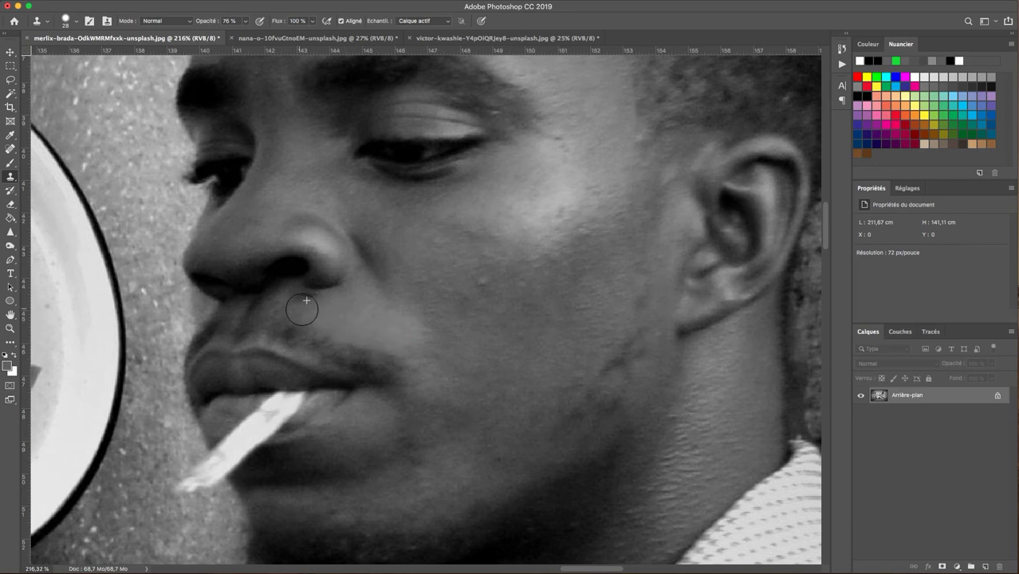
{"action": "left_click_drag", "start_coordinate": [400, 341], "coordinate": [327, 318]}
{"action": "left_click", "coordinate": [376, 317], "text": "alt"}
{"action": "left_click_drag", "start_coordinate": [316, 297], "coordinate": [310, 308]}
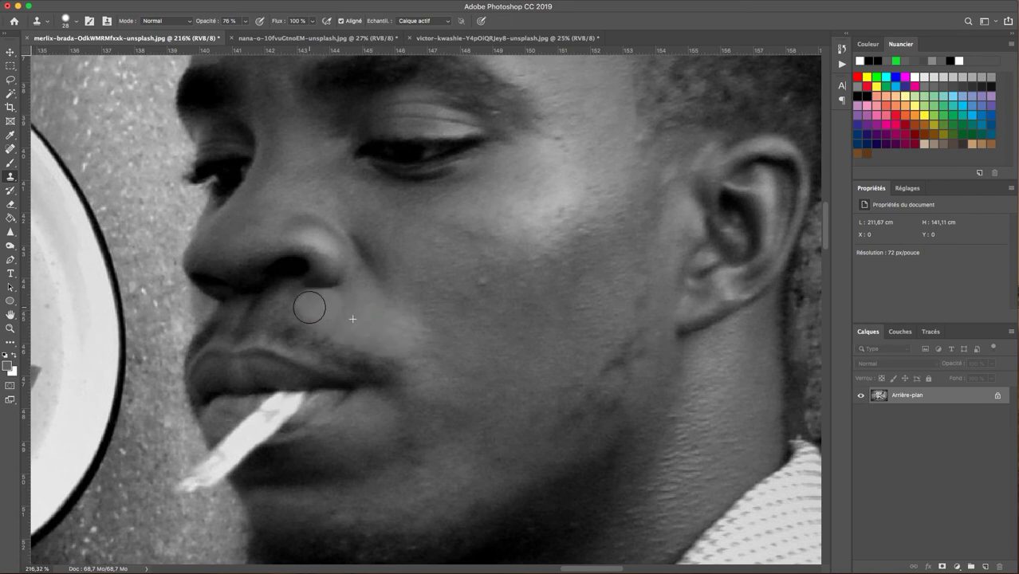
{"action": "left_click", "coordinate": [317, 311]}
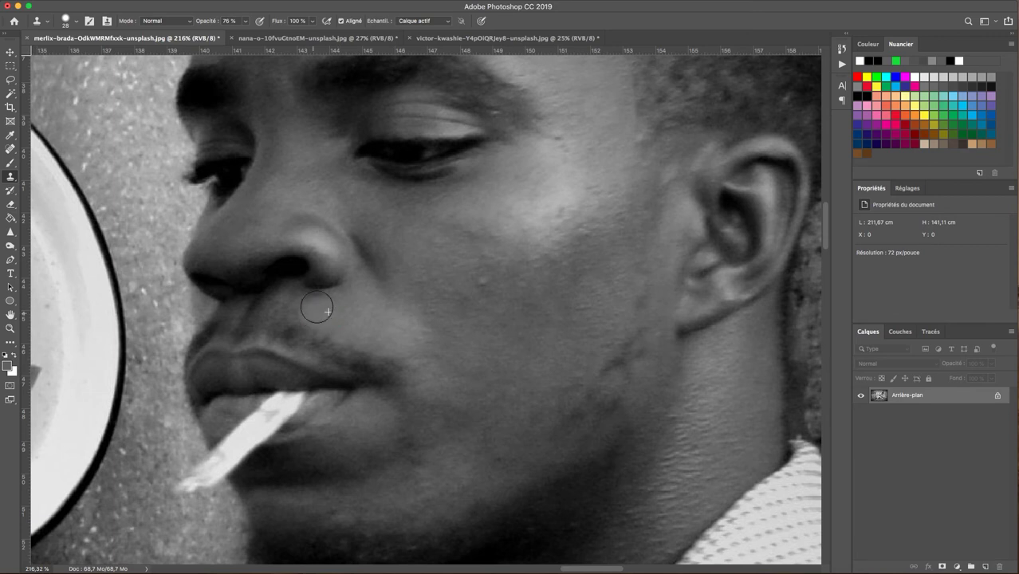
{"action": "left_click_drag", "start_coordinate": [310, 313], "coordinate": [311, 304]}
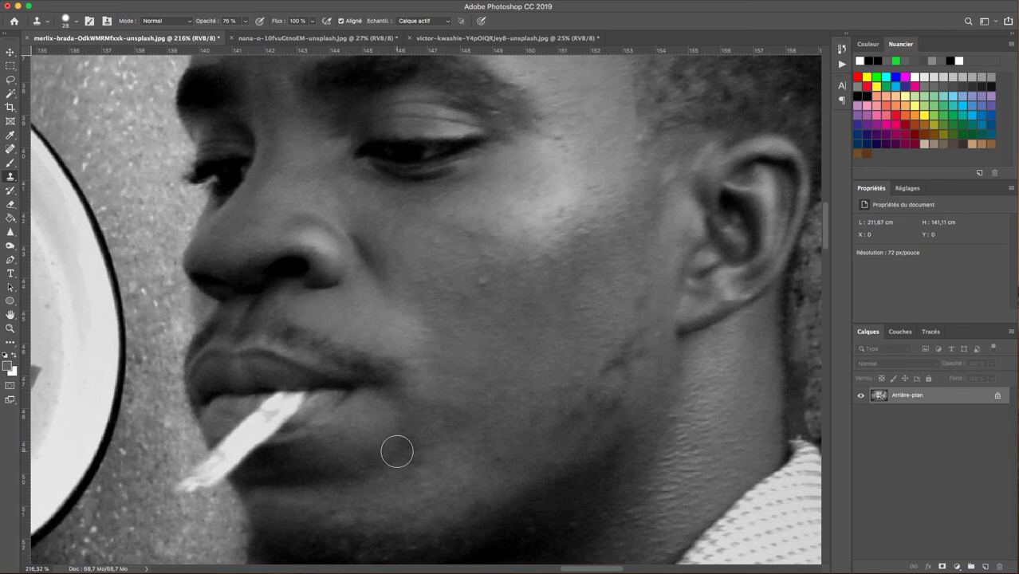
Smooth the chin texture with cloned skin, then zoom and pan to review the face
{"action": "scroll", "coordinate": [396, 448], "scroll_direction": "down", "scroll_amount": 3}
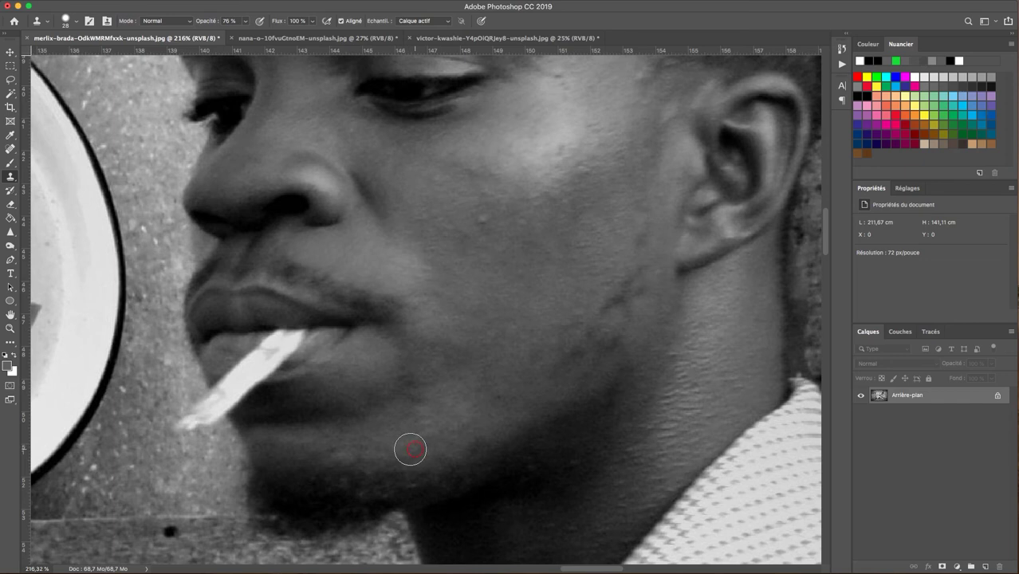
{"action": "left_click_drag", "start_coordinate": [366, 448], "coordinate": [272, 445]}
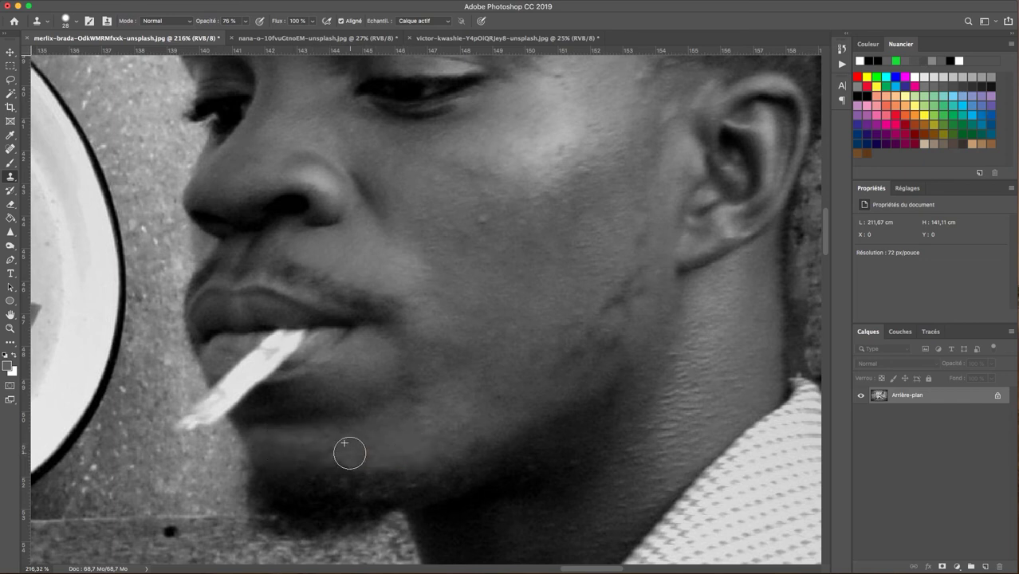
{"action": "left_click_drag", "start_coordinate": [347, 448], "coordinate": [267, 448]}
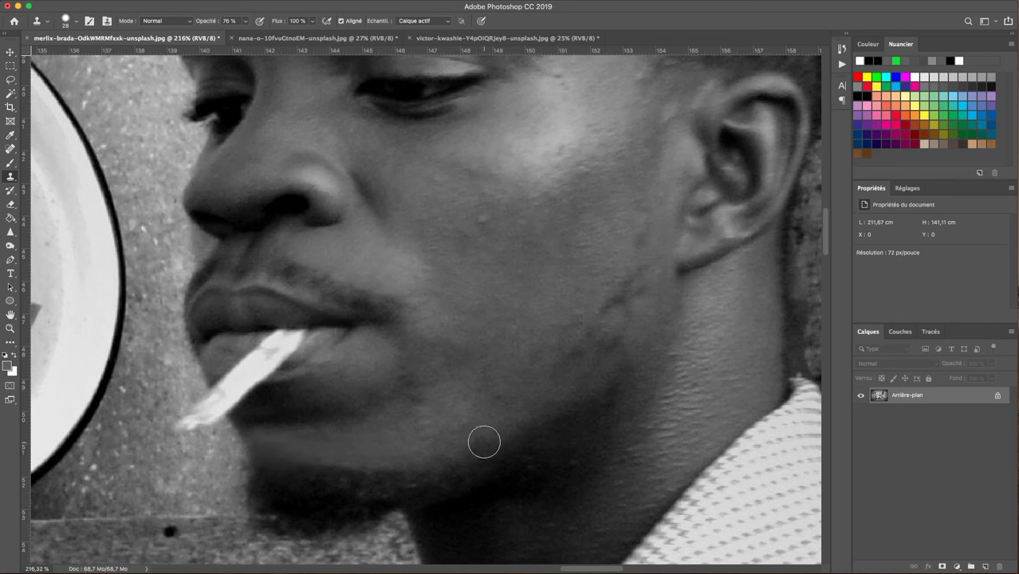
{"action": "scroll", "coordinate": [484, 441], "scroll_direction": "up", "scroll_amount": 3}
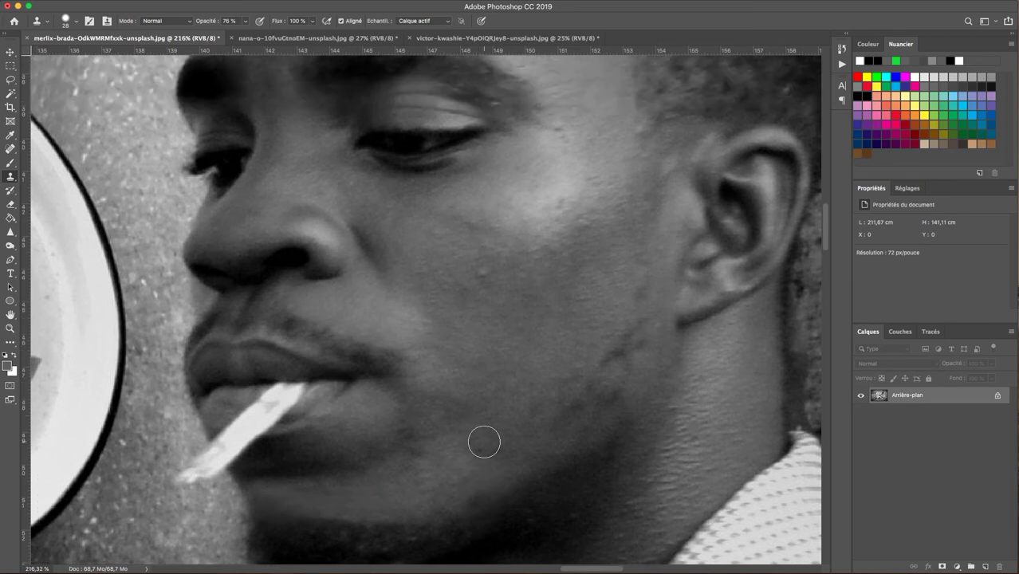
{"action": "scroll", "coordinate": [484, 441], "scroll_direction": "right", "scroll_amount": 5}
{"action": "scroll", "coordinate": [484, 441], "scroll_direction": "down", "scroll_amount": 3}
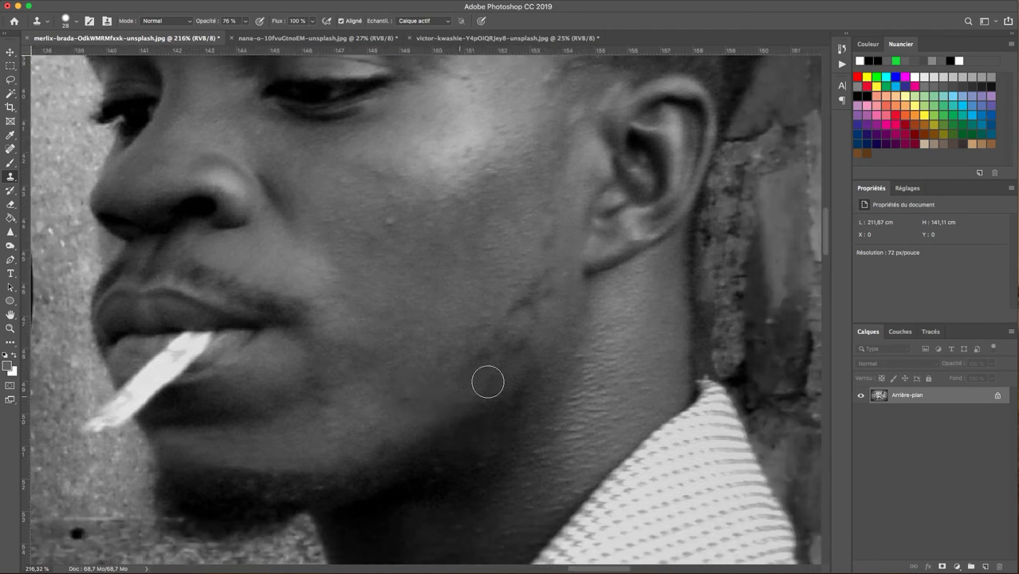
{"action": "scroll", "coordinate": [487, 382], "scroll_direction": "up", "scroll_amount": 2}
{"action": "scroll", "coordinate": [487, 382], "scroll_direction": "left", "scroll_amount": 3}
{"action": "scroll", "coordinate": [293, 370], "scroll_direction": "up", "scroll_amount": 1}
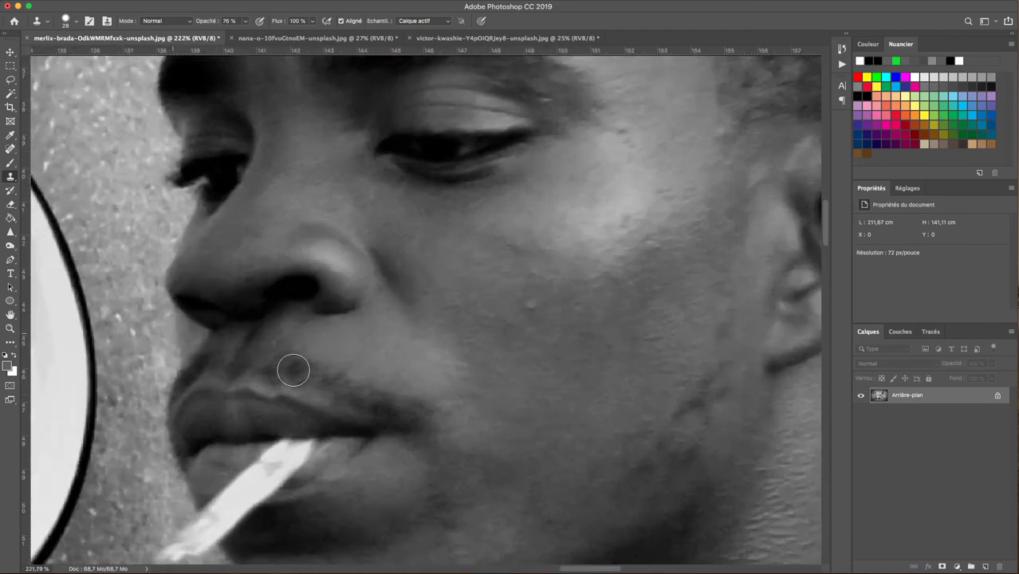
{"action": "scroll", "coordinate": [292, 370], "scroll_direction": "up", "scroll_amount": 1}
{"action": "scroll", "coordinate": [293, 369], "scroll_direction": "up", "scroll_amount": 2}
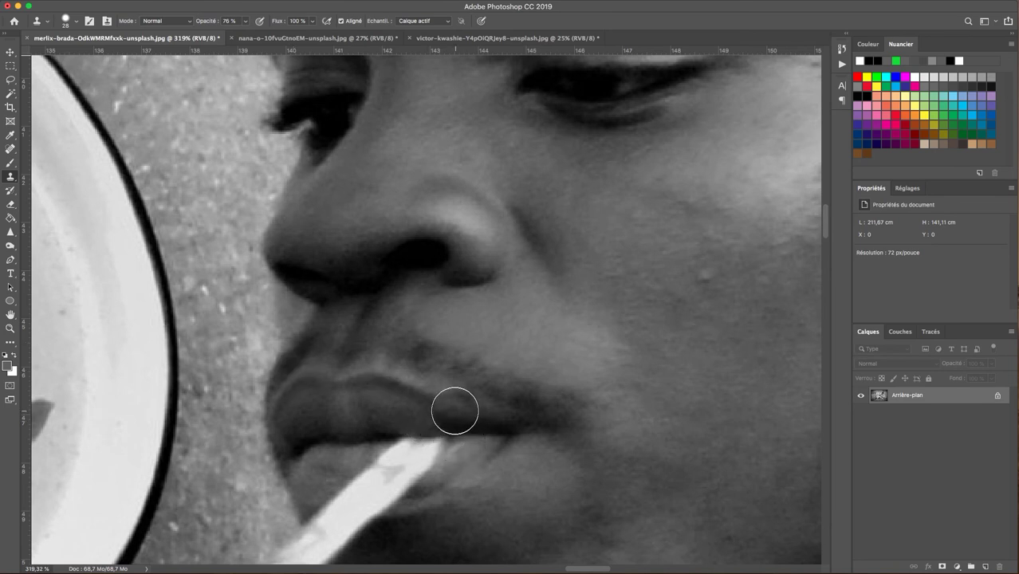
{"action": "scroll", "coordinate": [455, 411], "scroll_direction": "down", "scroll_amount": 1}
{"action": "scroll", "coordinate": [454, 410], "scroll_direction": "down", "scroll_amount": 3}
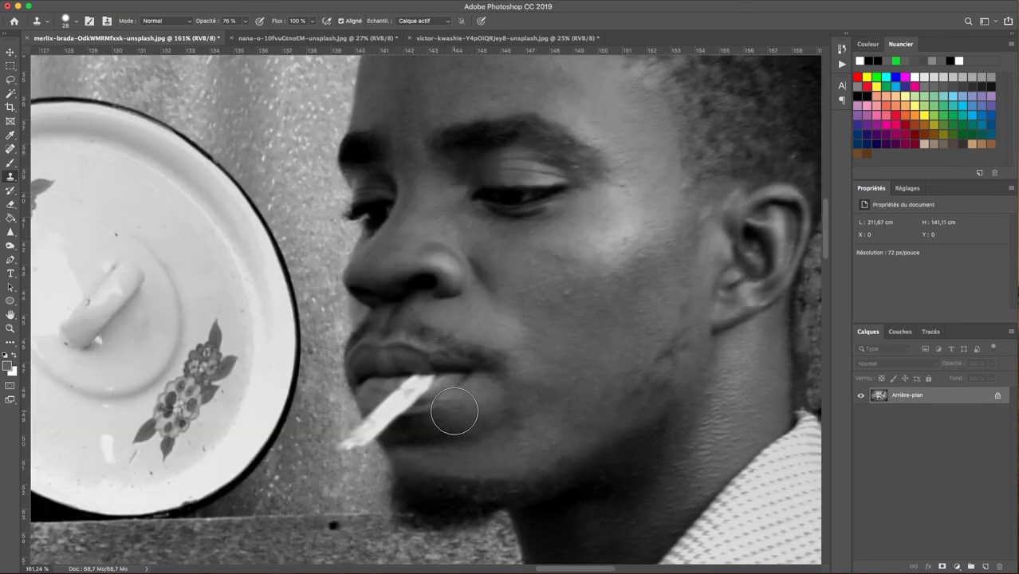
{"action": "scroll", "coordinate": [454, 410], "scroll_direction": "up", "scroll_amount": 1}
{"action": "scroll", "coordinate": [454, 411], "scroll_direction": "right", "scroll_amount": 3}
{"action": "scroll", "coordinate": [454, 411], "scroll_direction": "right", "scroll_amount": 2}
Set the clone brush to 61 px with 22% opacity
{"action": "scroll", "coordinate": [454, 411], "scroll_direction": "up", "scroll_amount": 1}
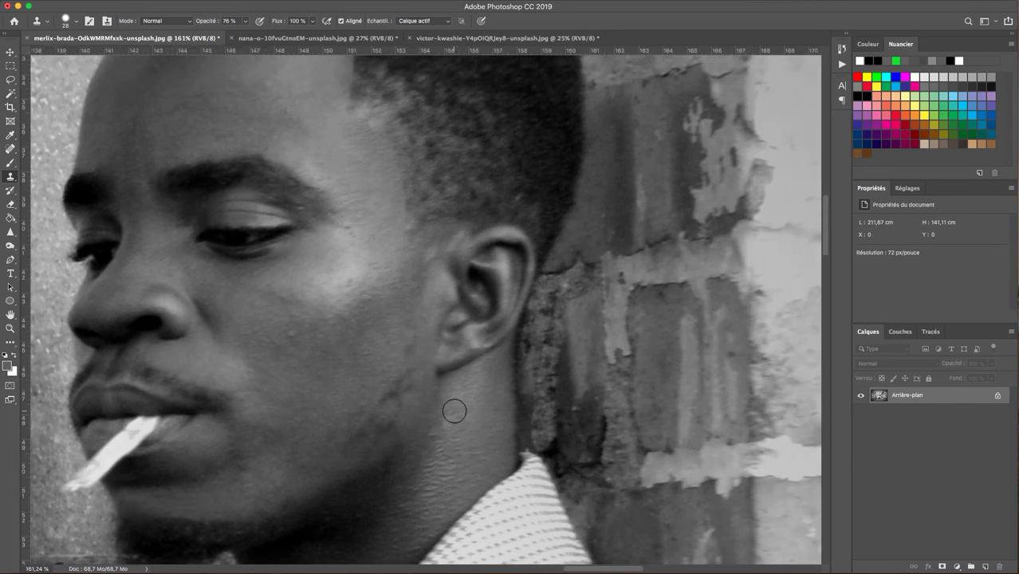
{"action": "scroll", "coordinate": [454, 411], "scroll_direction": "up", "scroll_amount": 1}
{"action": "scroll", "coordinate": [454, 411], "scroll_direction": "up", "scroll_amount": 1}
{"action": "scroll", "coordinate": [454, 411], "scroll_direction": "right", "scroll_amount": 1}
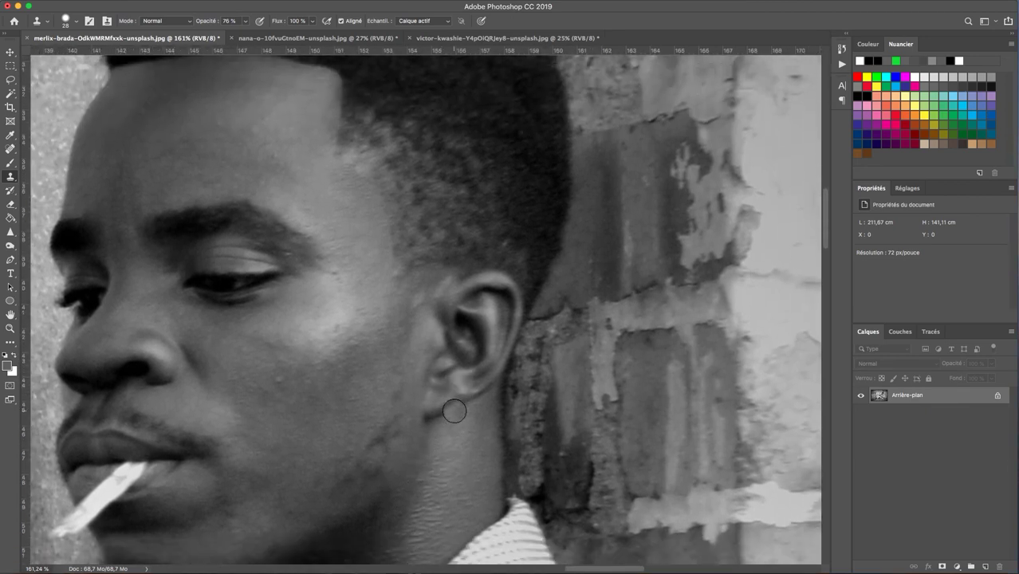
{"action": "scroll", "coordinate": [455, 411], "scroll_direction": "up", "scroll_amount": 1}
{"action": "scroll", "coordinate": [455, 411], "scroll_direction": "up", "scroll_amount": 1}
{"action": "scroll", "coordinate": [454, 410], "scroll_direction": "up", "scroll_amount": 2}
{"action": "scroll", "coordinate": [455, 411], "scroll_direction": "up", "scroll_amount": 1}
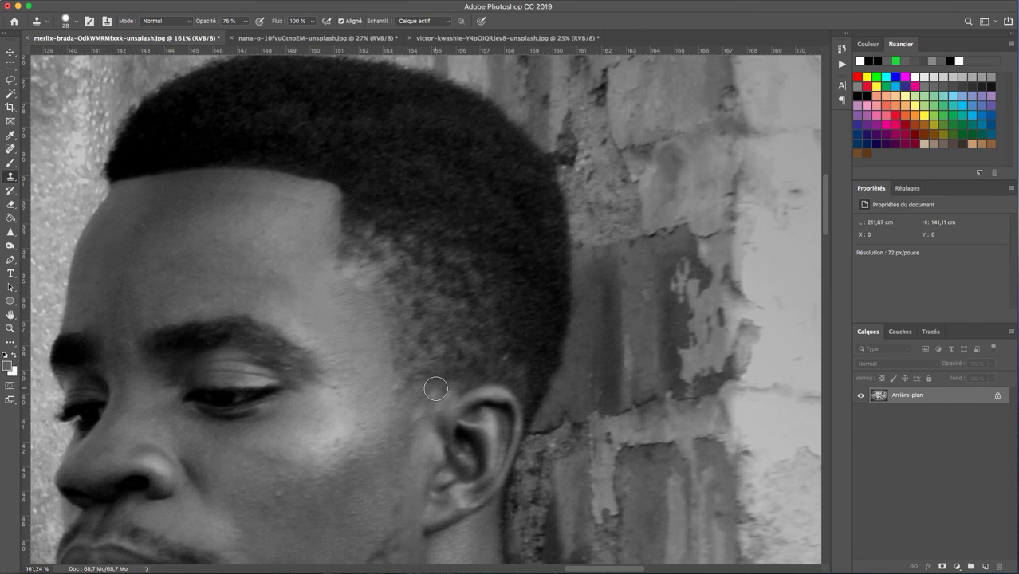
{"action": "scroll", "coordinate": [436, 388], "scroll_direction": "down", "scroll_amount": 1}
{"action": "scroll", "coordinate": [435, 388], "scroll_direction": "right", "scroll_amount": 1}
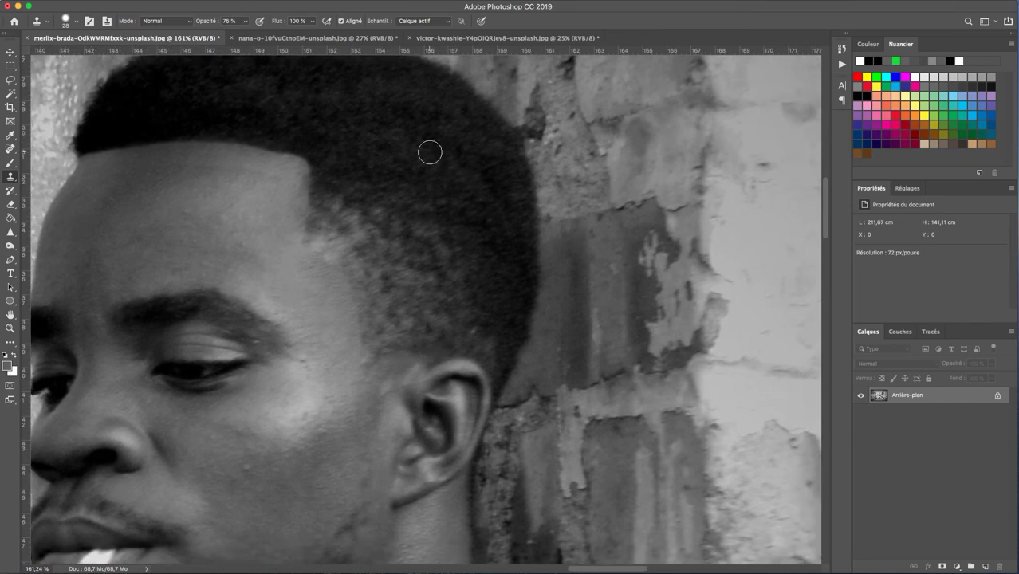
{"action": "right_click", "coordinate": [478, 205]}
{"action": "left_click", "coordinate": [561, 228]}
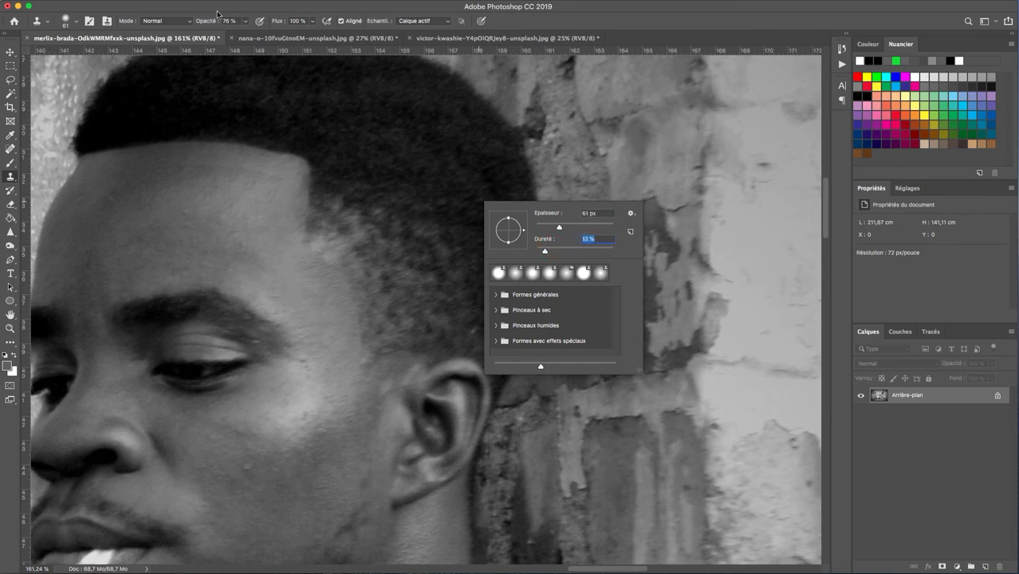
{"action": "left_click", "coordinate": [189, 23]}
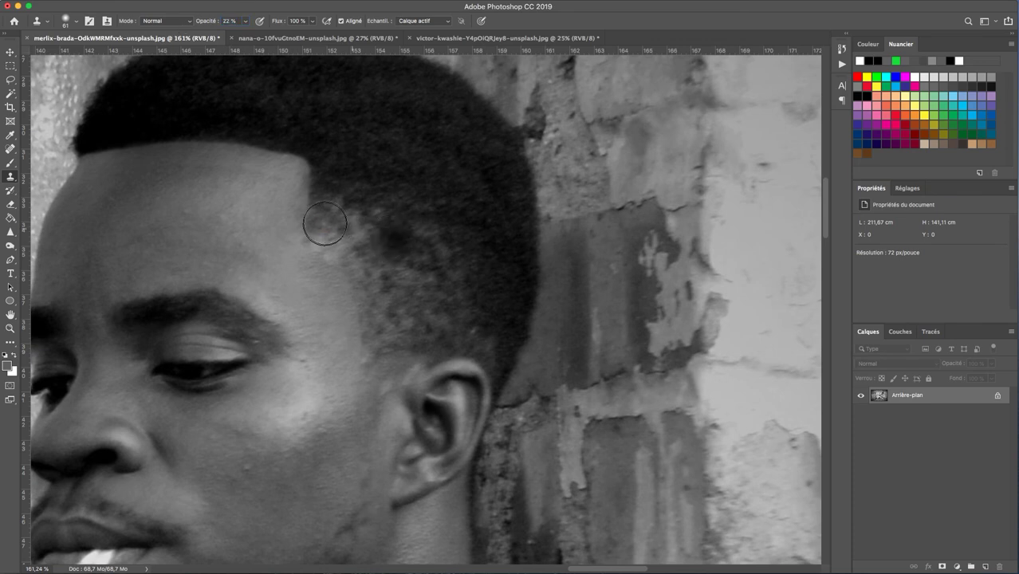
Clone-blend the hair along the hairline toward the temple, undoing the last stroke
{"action": "mouse_move", "coordinate": [343, 243]}
{"action": "left_mouse_down"}
{"action": "mouse_move", "coordinate": [386, 284]}
{"action": "mouse_move", "coordinate": [384, 205]}
{"action": "left_mouse_up"}
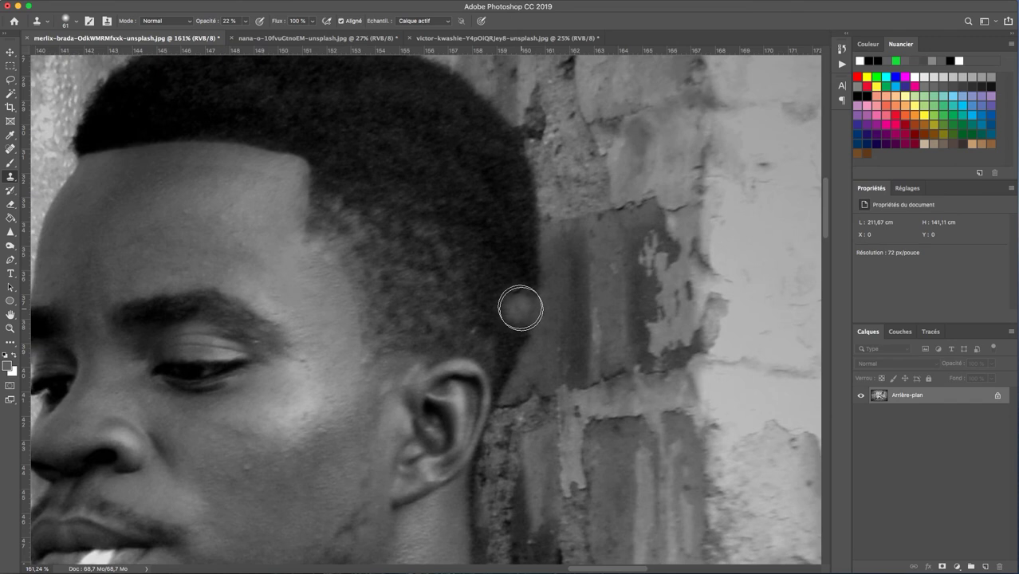
{"action": "left_click_drag", "start_coordinate": [407, 170], "coordinate": [381, 256]}
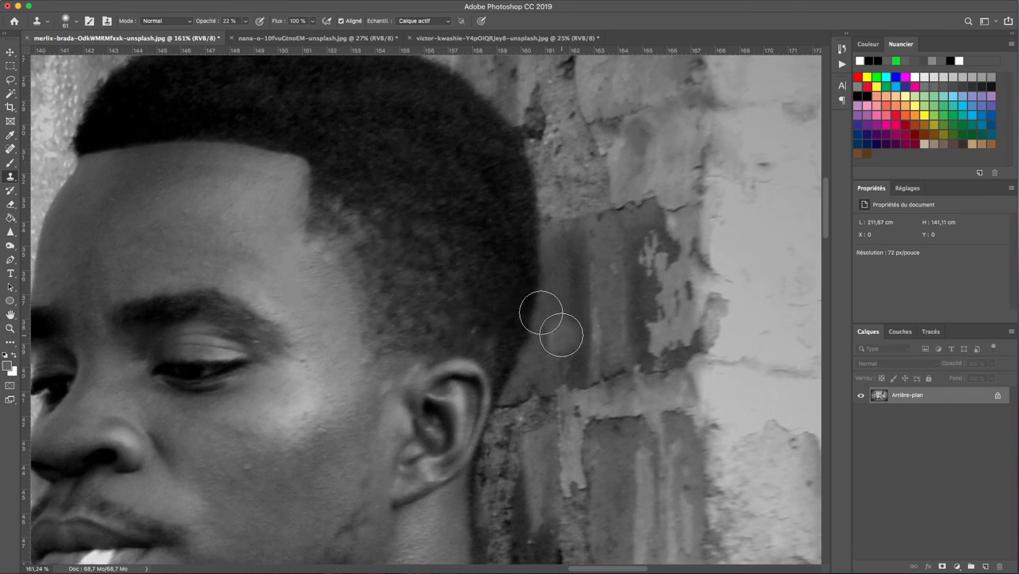
{"action": "mouse_move", "coordinate": [352, 189]}
{"action": "left_mouse_down"}
{"action": "mouse_move", "coordinate": [473, 289]}
{"action": "mouse_move", "coordinate": [411, 195]}
{"action": "left_mouse_up"}
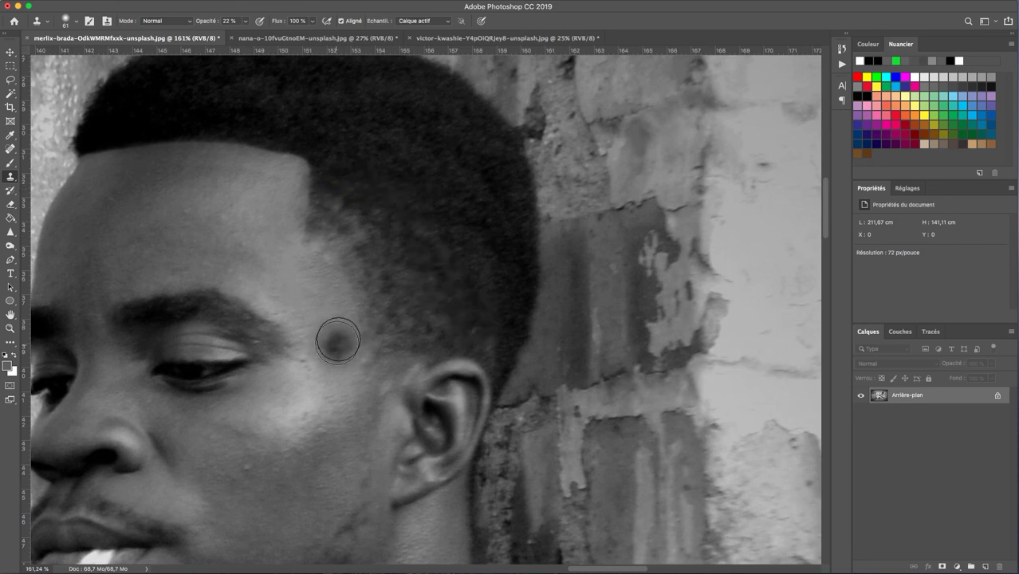
{"action": "left_click_drag", "start_coordinate": [348, 209], "coordinate": [451, 203]}
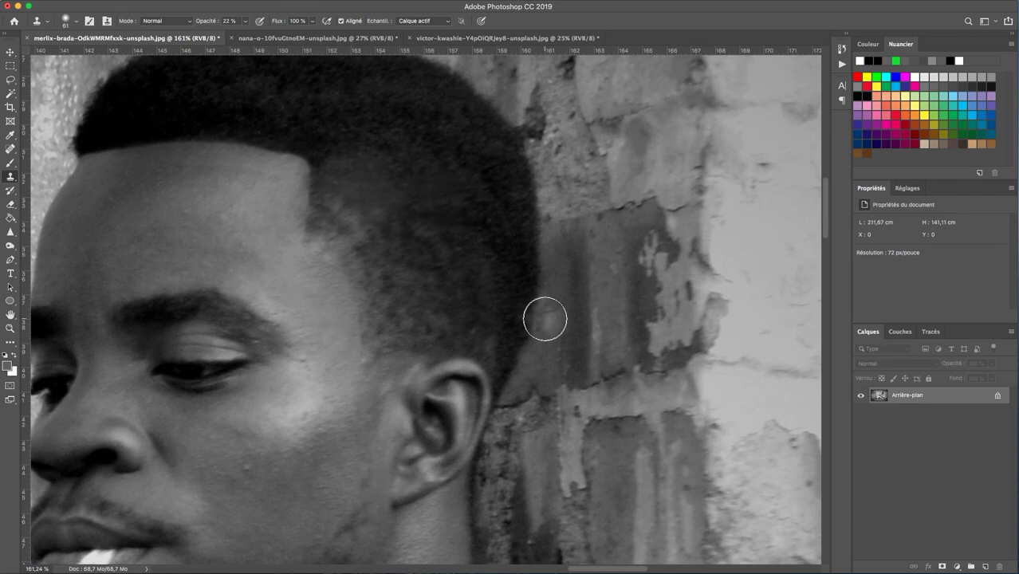
{"action": "key", "text": "ctrl+z"}
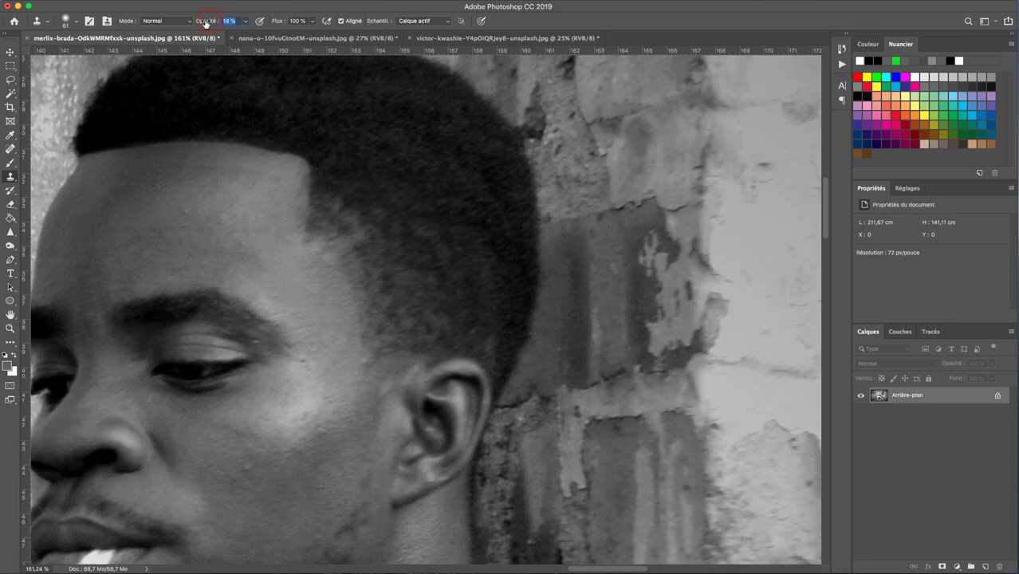
Drop brush hardness to about 5% and clone over the temple hairline, undoing the strokes
{"action": "left_click_drag", "start_coordinate": [327, 209], "coordinate": [405, 177]}
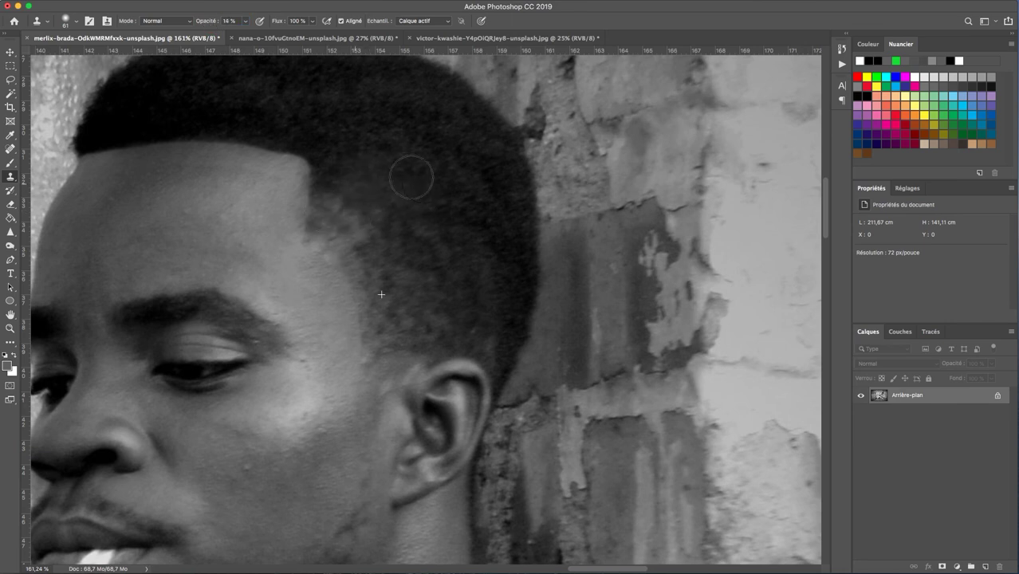
{"action": "left_click", "coordinate": [357, 309], "text": "alt"}
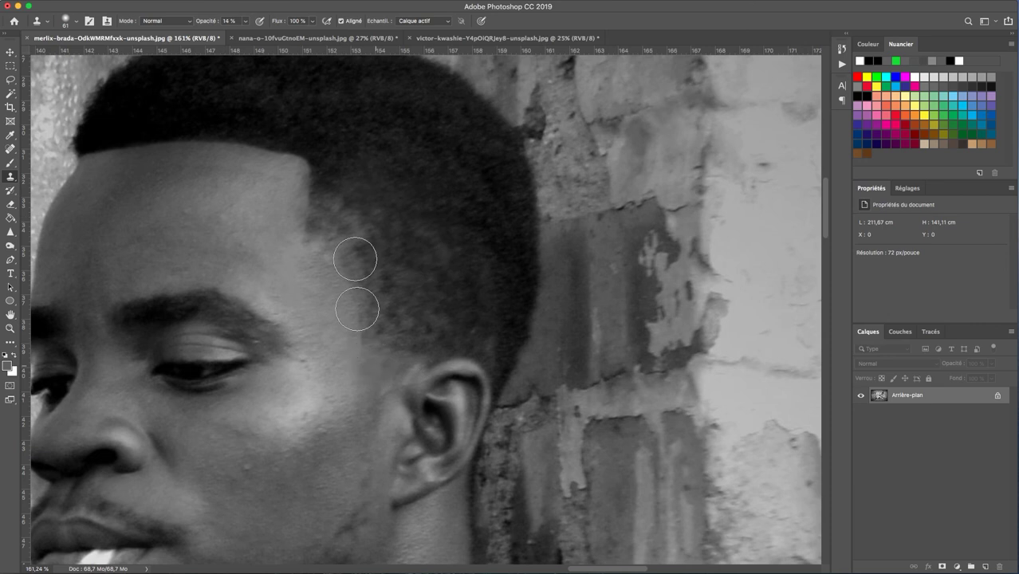
{"action": "left_click_drag", "start_coordinate": [357, 247], "coordinate": [367, 226]}
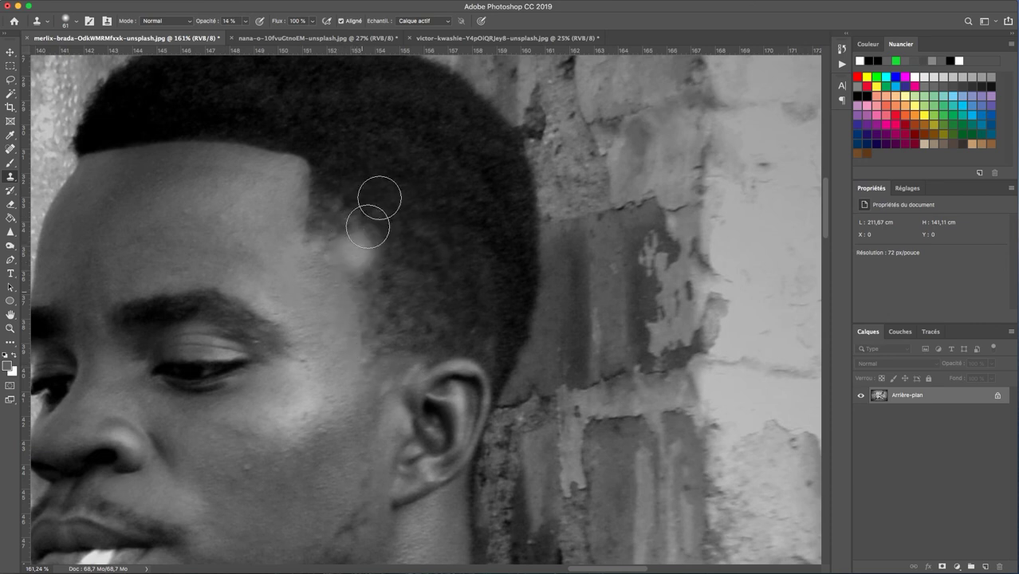
{"action": "right_click", "coordinate": [473, 260]}
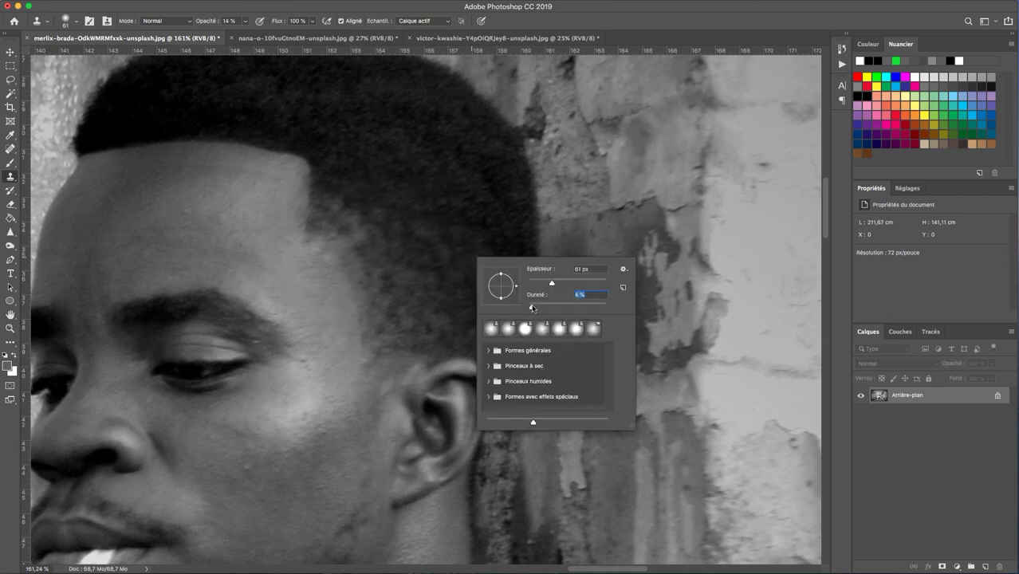
{"action": "left_click", "coordinate": [331, 200]}
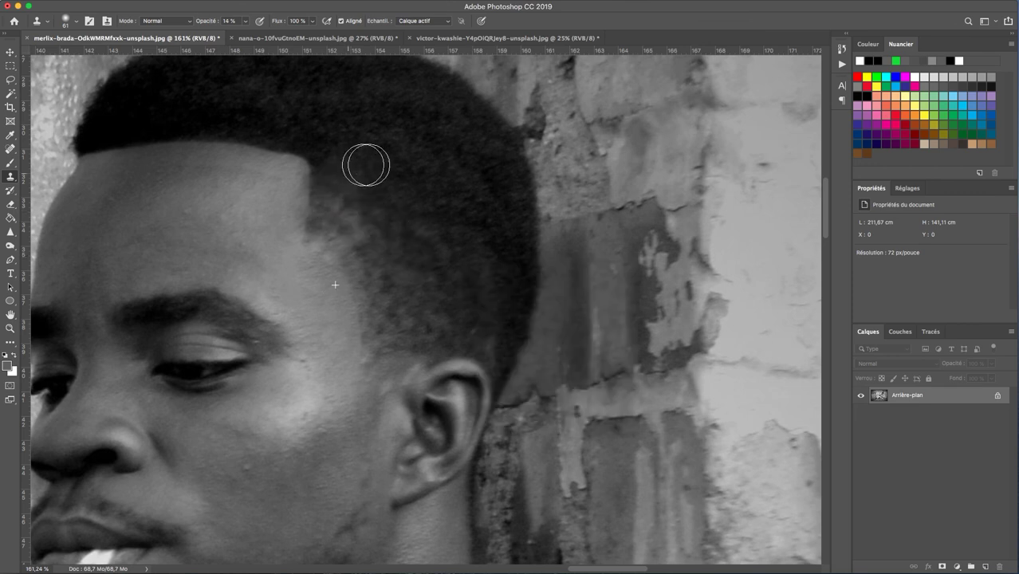
{"action": "left_click_drag", "start_coordinate": [376, 173], "coordinate": [479, 229]}
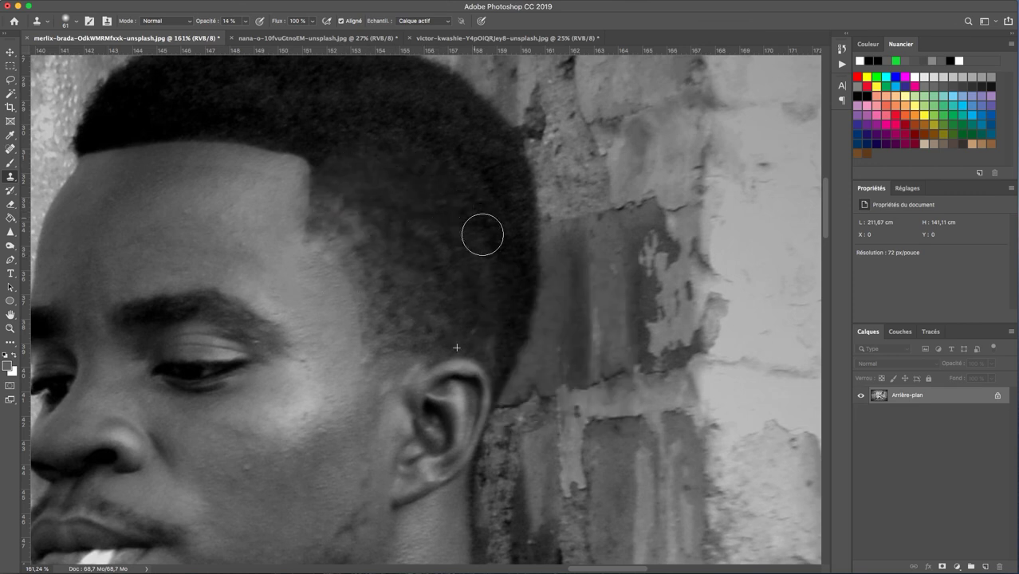
{"action": "key", "text": "ctrl+z"}
{"action": "key", "text": "ctrl+z"}
{"action": "left_click", "coordinate": [323, 201]}
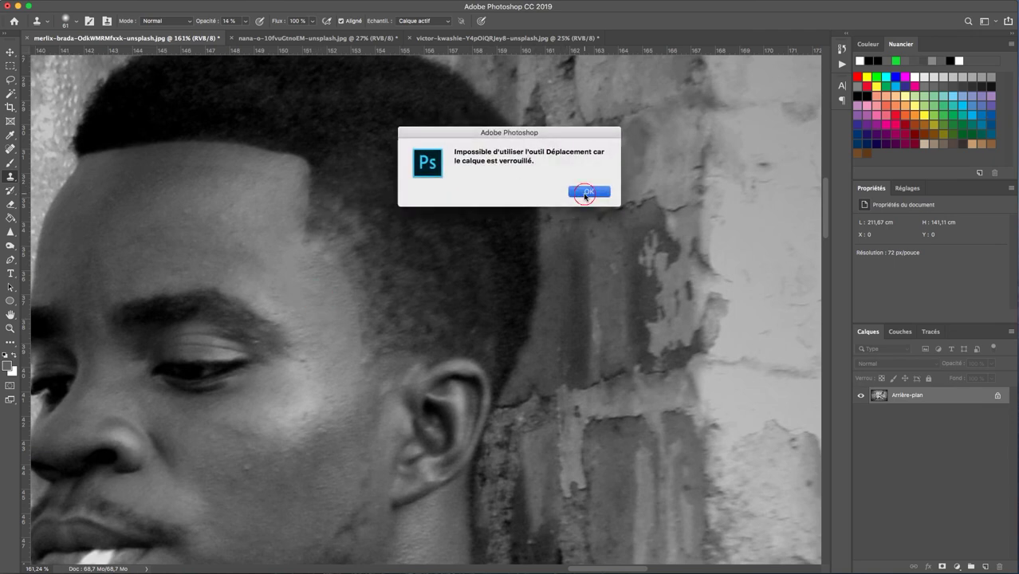
{"action": "left_click", "coordinate": [585, 191]}
Sample hair as the source and clone hair texture over the temple hairline
{"action": "left_click", "coordinate": [325, 285], "text": "alt"}
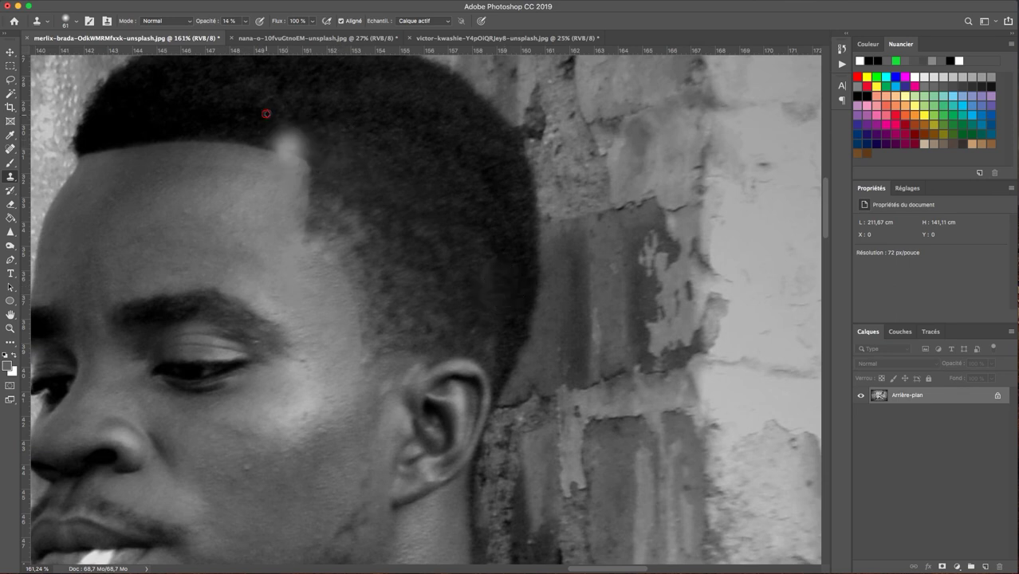
{"action": "left_click", "coordinate": [353, 120], "text": "alt"}
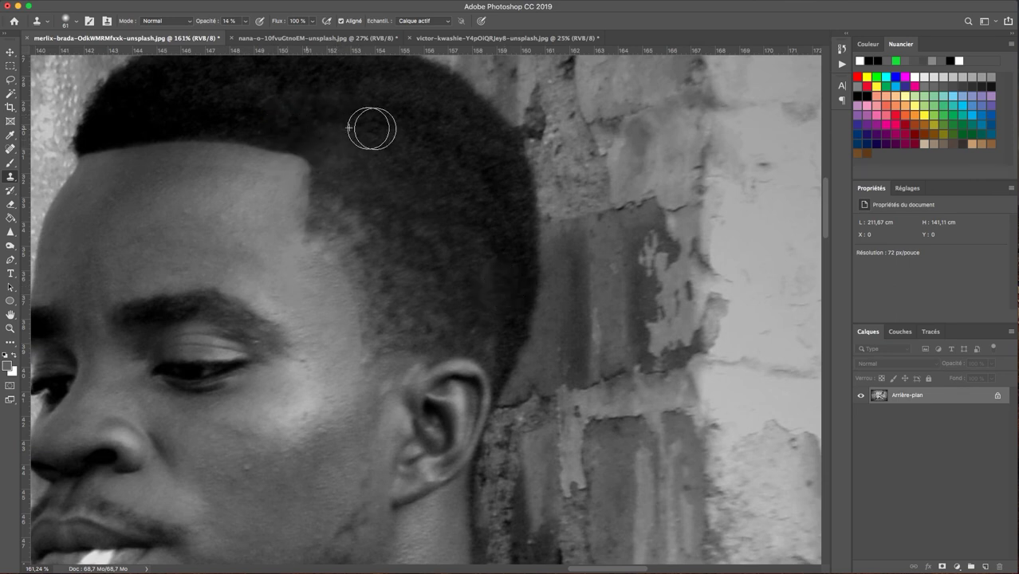
{"action": "left_click_drag", "start_coordinate": [256, 102], "coordinate": [373, 139]}
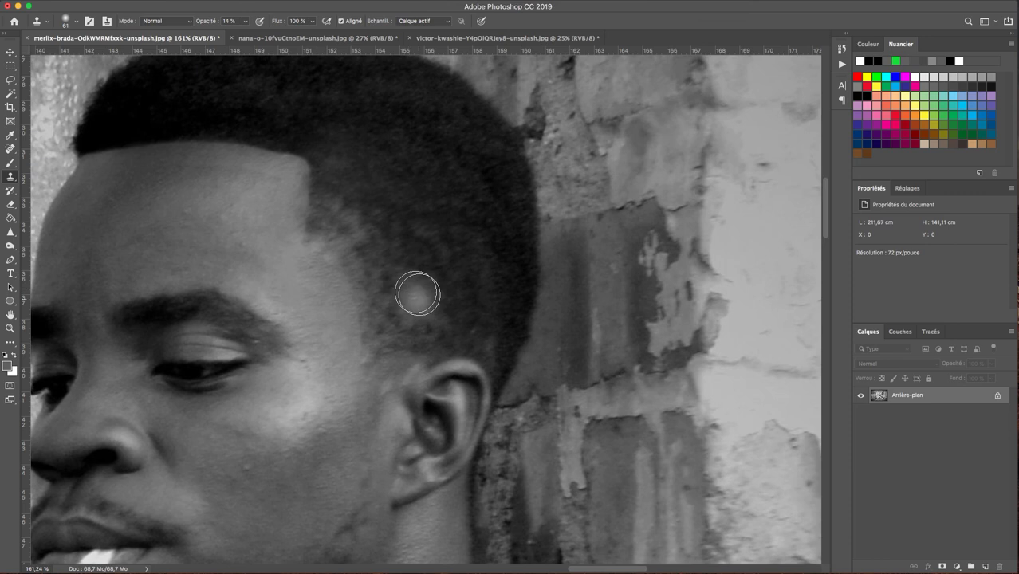
{"action": "left_click_drag", "start_coordinate": [382, 254], "coordinate": [366, 240]}
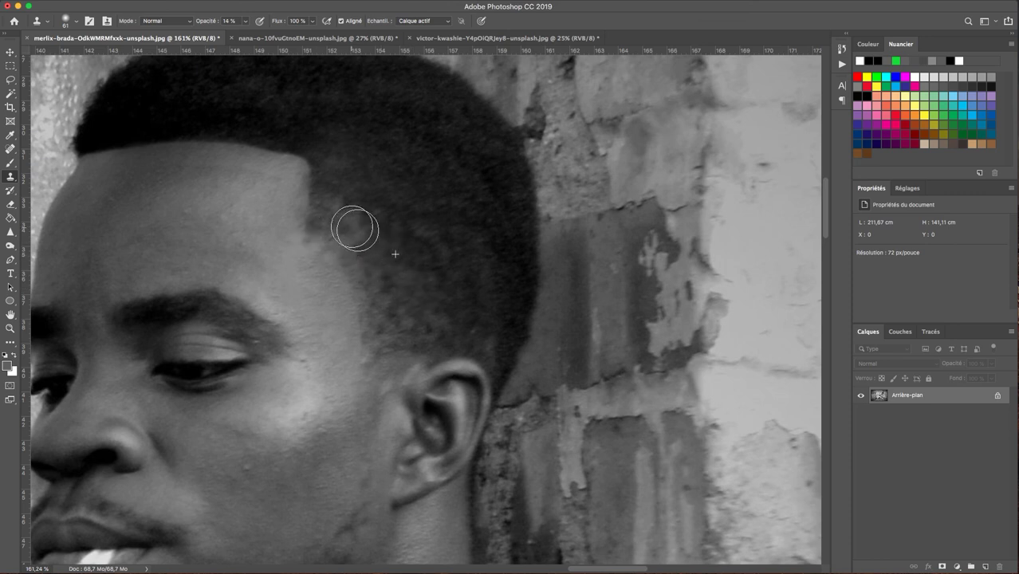
{"action": "left_click_drag", "start_coordinate": [340, 229], "coordinate": [340, 224]}
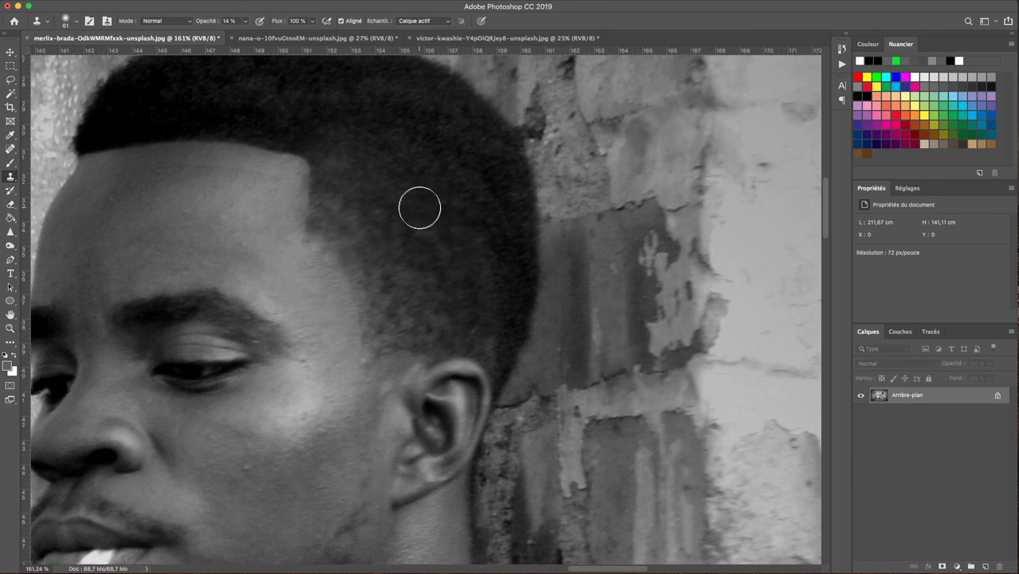
{"action": "left_click", "coordinate": [468, 165], "text": "alt"}
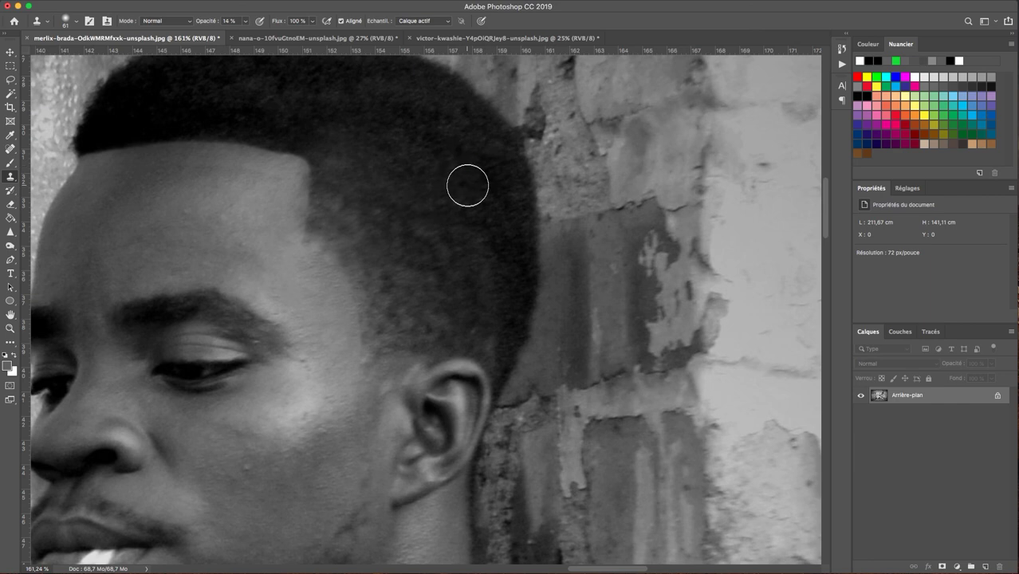
{"action": "right_click", "coordinate": [501, 311]}
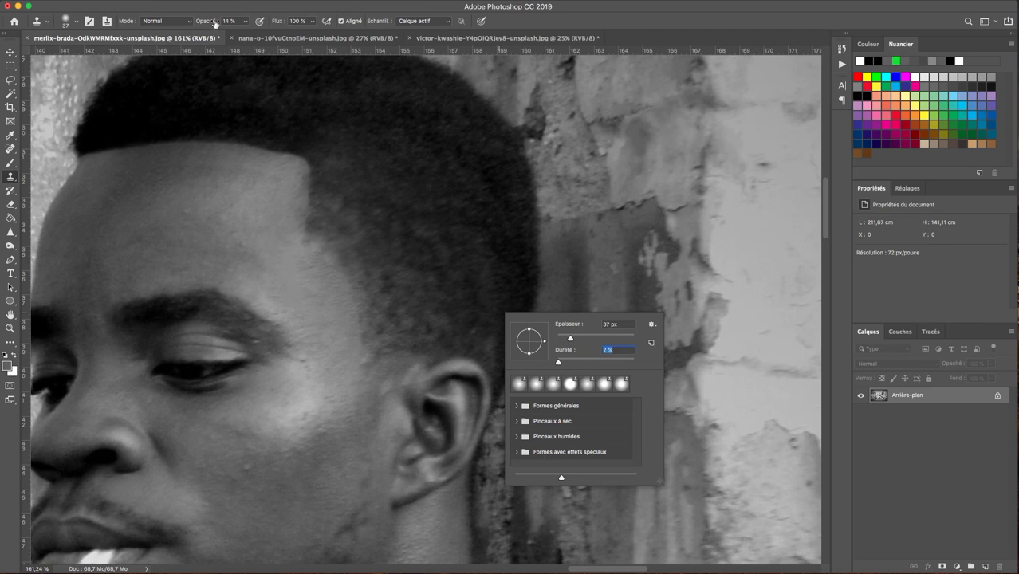
At 20% opacity, clone skin down the cheek and jaw below the ear, covering the dark spot
{"action": "left_click_drag", "start_coordinate": [212, 22], "coordinate": [223, 23]}
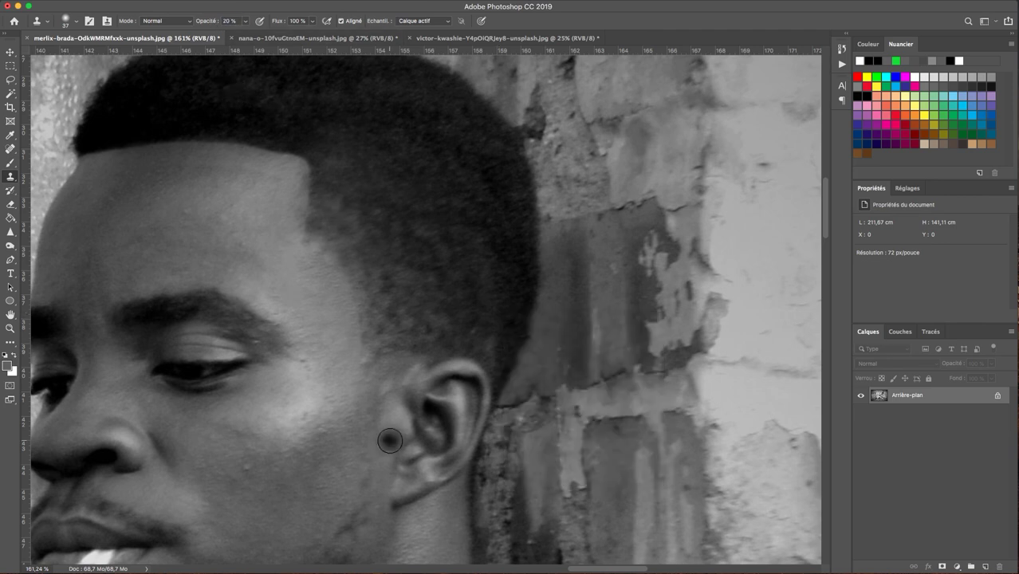
{"action": "left_click_drag", "start_coordinate": [371, 351], "coordinate": [357, 478]}
{"action": "scroll", "coordinate": [357, 476], "scroll_direction": "down", "scroll_amount": 3}
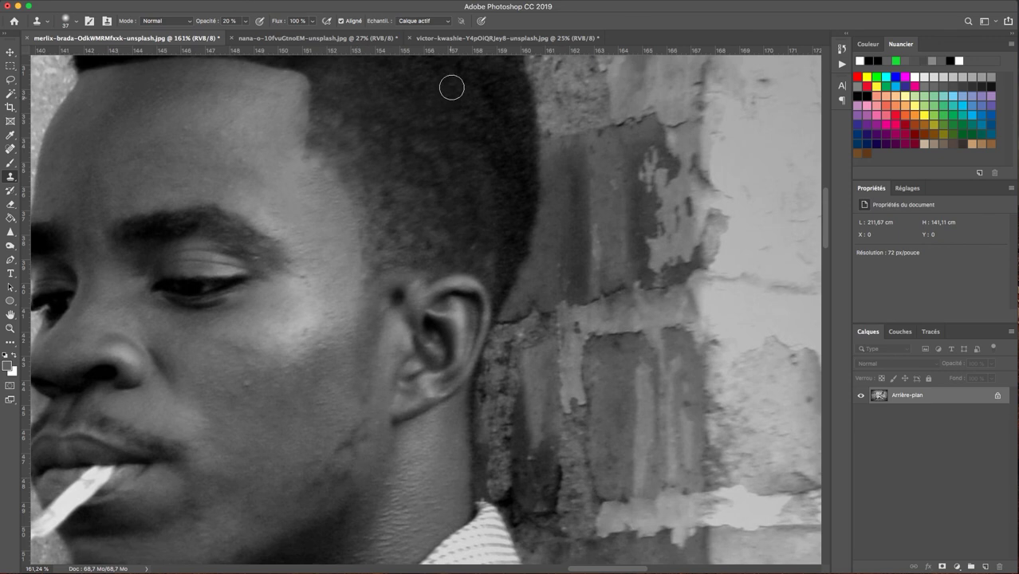
{"action": "left_click", "coordinate": [451, 84], "text": "alt"}
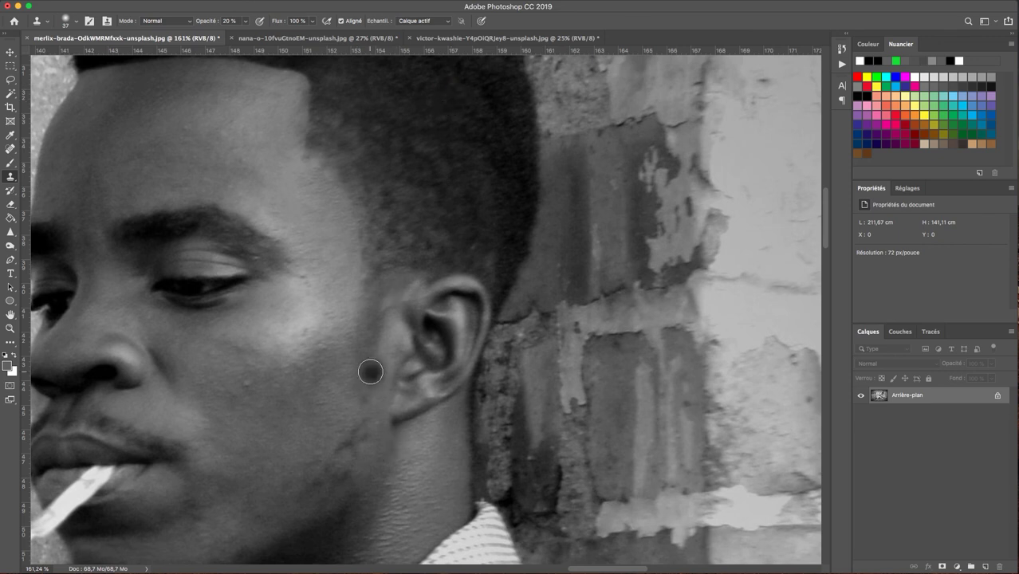
{"action": "mouse_move", "coordinate": [359, 395]}
{"action": "left_mouse_down"}
{"action": "mouse_move", "coordinate": [333, 478]}
{"action": "mouse_move", "coordinate": [359, 391]}
{"action": "mouse_move", "coordinate": [352, 449]}
{"action": "left_mouse_up"}
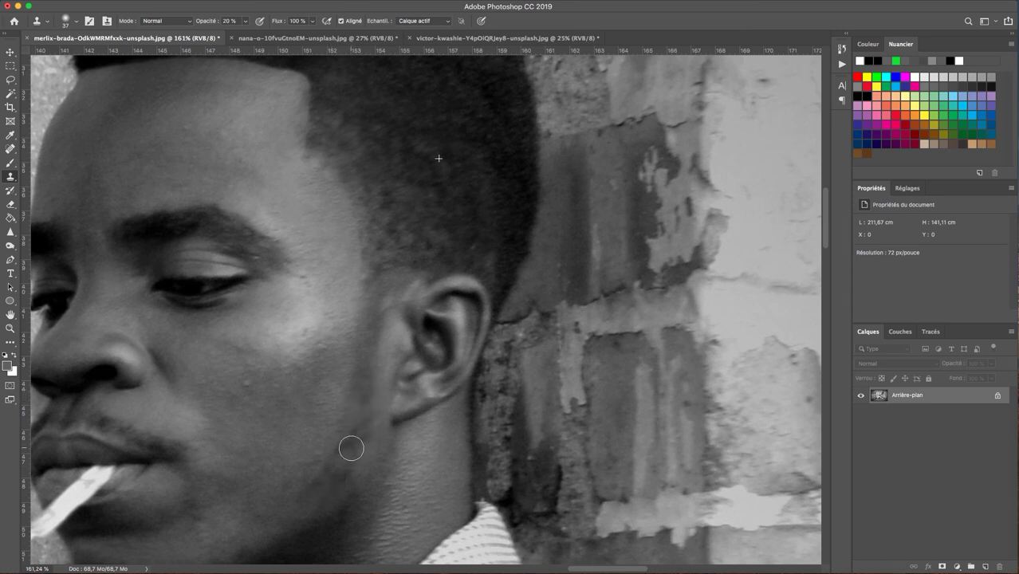
{"action": "key", "text": "ctrl+z"}
{"action": "key", "text": "ctrl+shift+z"}
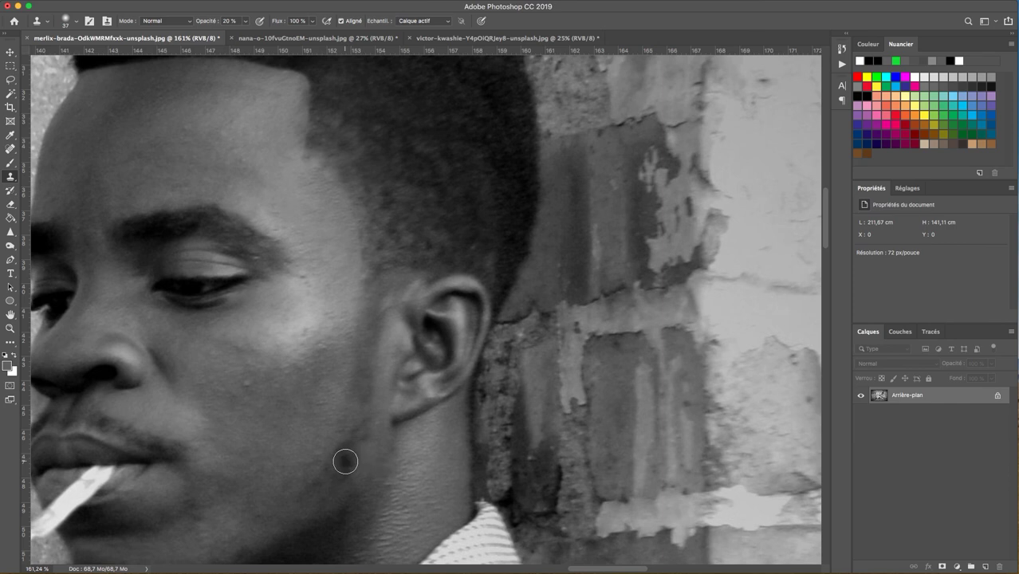
{"action": "left_click_drag", "start_coordinate": [344, 465], "coordinate": [314, 532]}
Zoom out to view the retouched portrait of the man reading
{"action": "scroll", "coordinate": [382, 468], "scroll_direction": "down", "scroll_amount": 3}
{"action": "scroll", "coordinate": [382, 467], "scroll_direction": "left", "scroll_amount": 2}
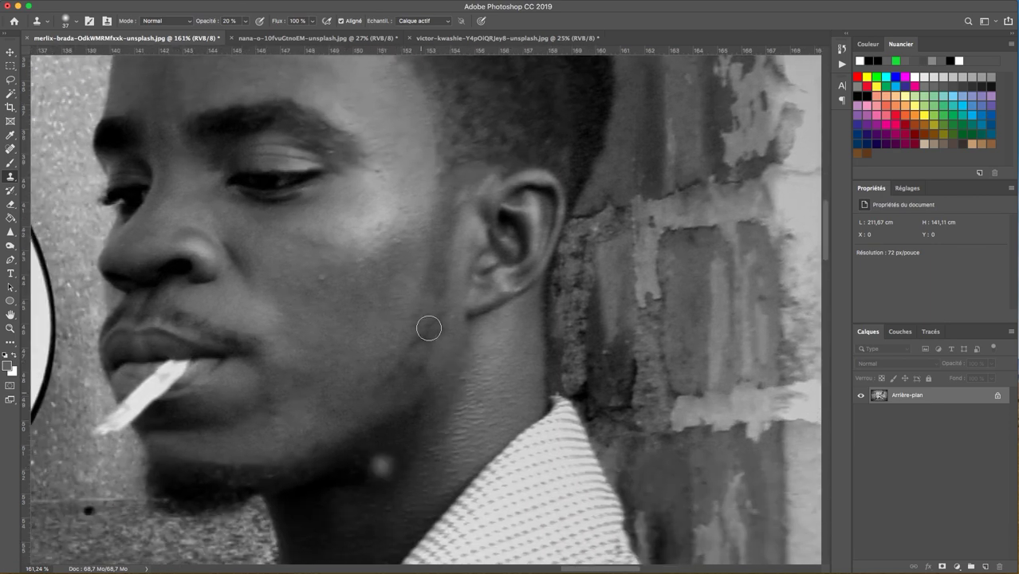
{"action": "scroll", "coordinate": [428, 328], "scroll_direction": "down", "scroll_amount": 2}
{"action": "scroll", "coordinate": [428, 328], "scroll_direction": "down", "scroll_amount": 2}
{"action": "scroll", "coordinate": [428, 328], "scroll_direction": "down", "scroll_amount": 2}
{"action": "scroll", "coordinate": [428, 327], "scroll_direction": "down", "scroll_amount": 1}
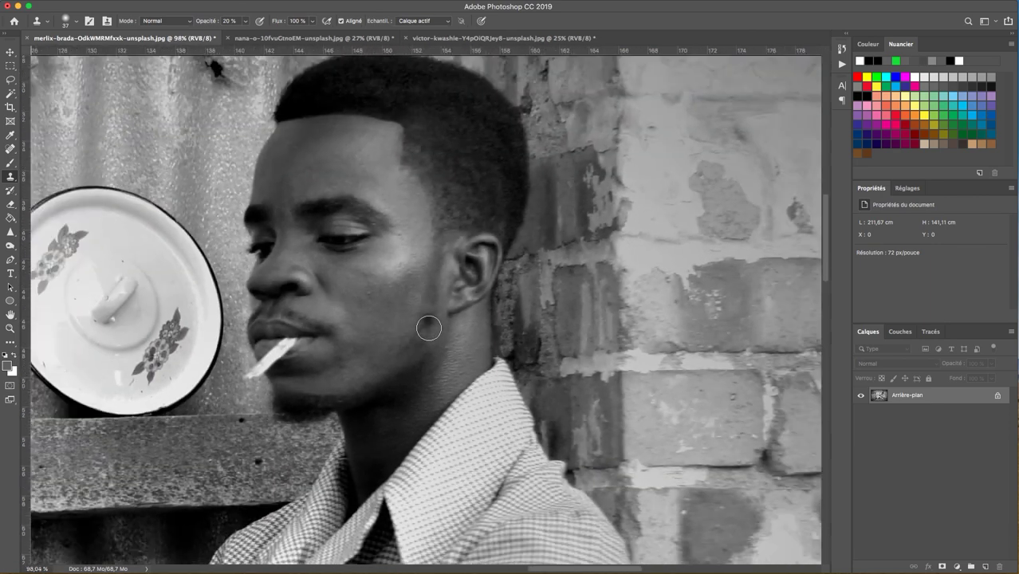
{"action": "scroll", "coordinate": [428, 327], "scroll_direction": "down", "scroll_amount": 1}
{"action": "scroll", "coordinate": [428, 328], "scroll_direction": "down", "scroll_amount": 1}
{"action": "scroll", "coordinate": [428, 328], "scroll_direction": "down", "scroll_amount": 1}
{"action": "key", "text": "r"}
{"action": "left_click", "coordinate": [437, 321]}
{"action": "scroll", "coordinate": [547, 251], "scroll_direction": "up", "scroll_amount": 2}
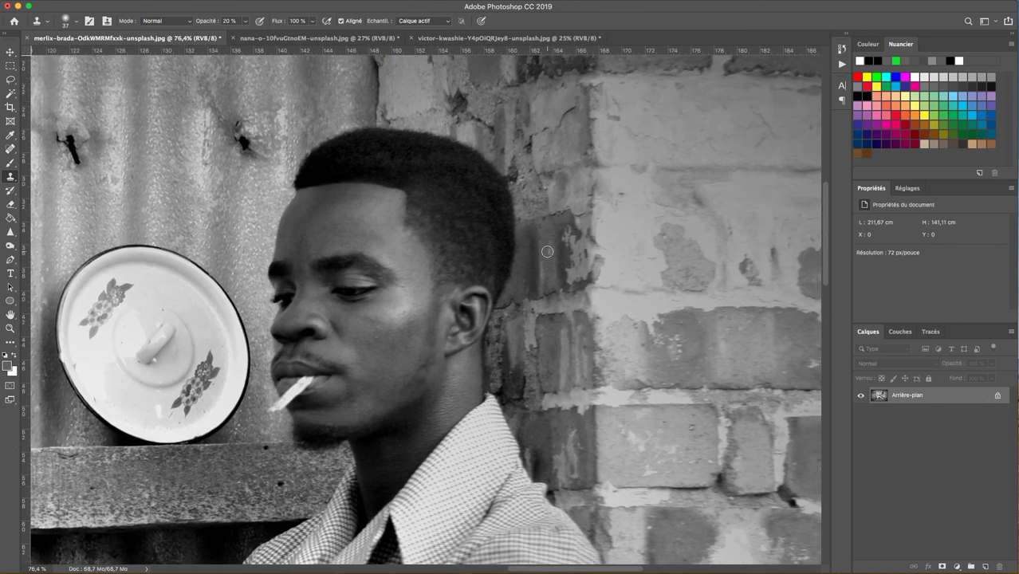
In the History panel, compare with the original snapshot, then return to the last Clone Stamp step
{"action": "left_click", "coordinate": [841, 50]}
{"action": "scroll", "coordinate": [761, 74], "scroll_direction": "up", "scroll_amount": 3}
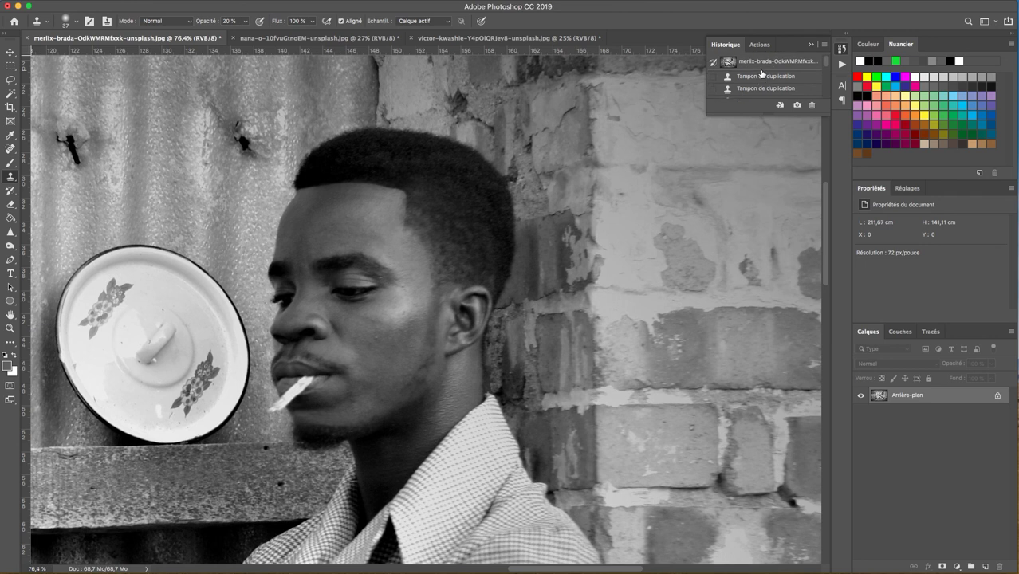
{"action": "left_click", "coordinate": [769, 64]}
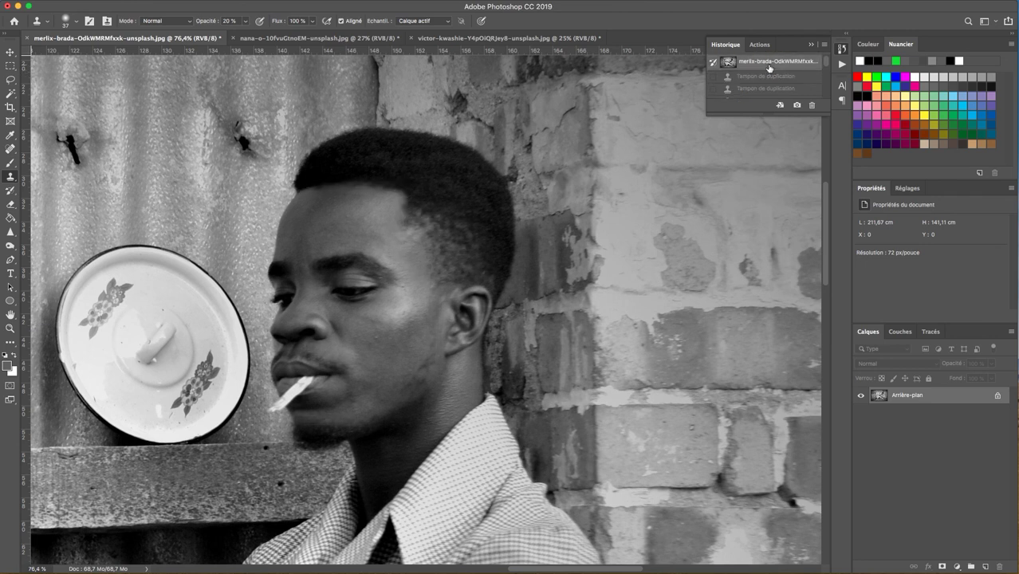
{"action": "scroll", "coordinate": [769, 68], "scroll_direction": "down", "scroll_amount": 2}
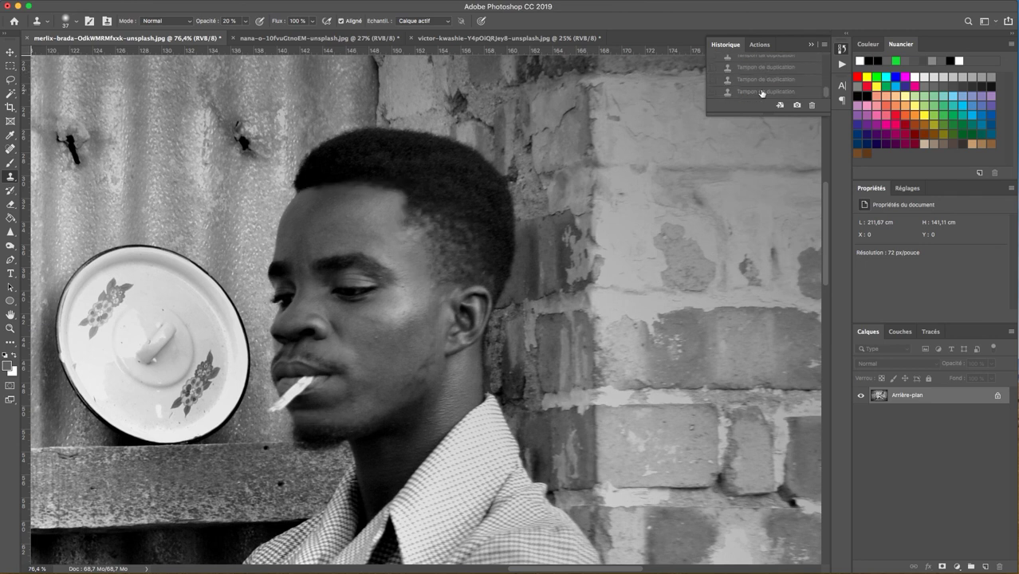
{"action": "left_click", "coordinate": [761, 92]}
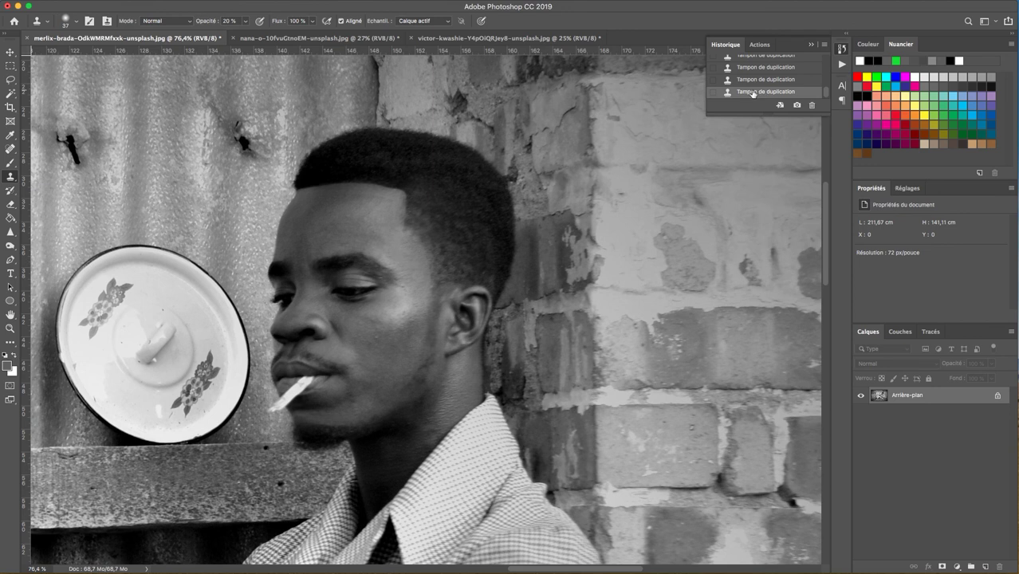
{"action": "scroll", "coordinate": [413, 202], "scroll_direction": "down", "scroll_amount": 2}
Zoom out until the entire retouched photo fits the window, then minimise Photoshop
{"action": "scroll", "coordinate": [413, 202], "scroll_direction": "down", "scroll_amount": 2}
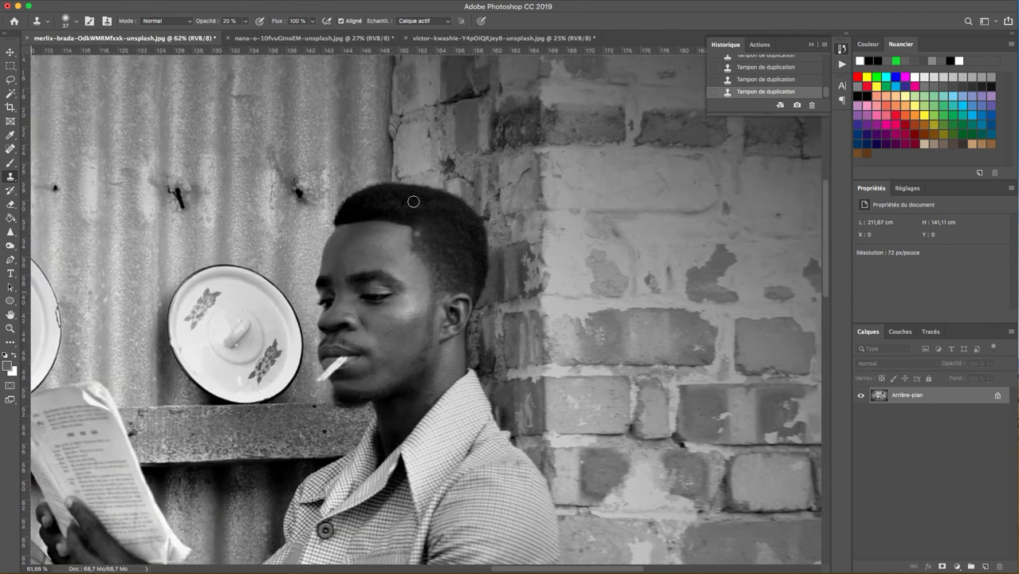
{"action": "scroll", "coordinate": [413, 201], "scroll_direction": "down", "scroll_amount": 1}
{"action": "scroll", "coordinate": [413, 201], "scroll_direction": "down", "scroll_amount": 1}
{"action": "scroll", "coordinate": [413, 202], "scroll_direction": "down", "scroll_amount": 1}
{"action": "scroll", "coordinate": [413, 201], "scroll_direction": "down", "scroll_amount": 1}
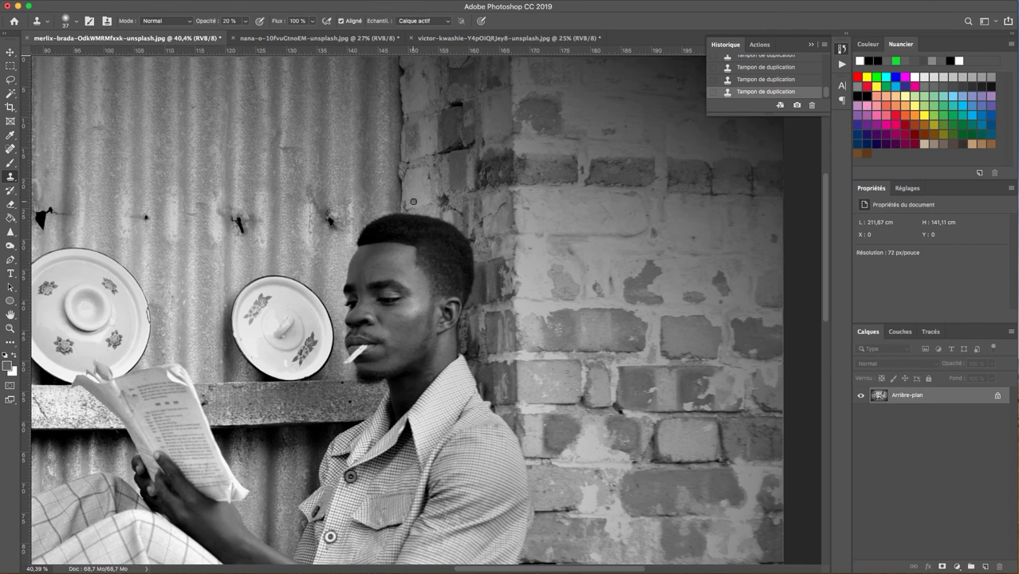
{"action": "scroll", "coordinate": [413, 202], "scroll_direction": "down", "scroll_amount": 1}
{"action": "scroll", "coordinate": [412, 201], "scroll_direction": "down", "scroll_amount": 1}
{"action": "scroll", "coordinate": [413, 202], "scroll_direction": "down", "scroll_amount": 1}
{"action": "scroll", "coordinate": [413, 202], "scroll_direction": "down", "scroll_amount": 1}
{"action": "scroll", "coordinate": [413, 202], "scroll_direction": "down", "scroll_amount": 1}
{"action": "scroll", "coordinate": [413, 202], "scroll_direction": "down", "scroll_amount": 1}
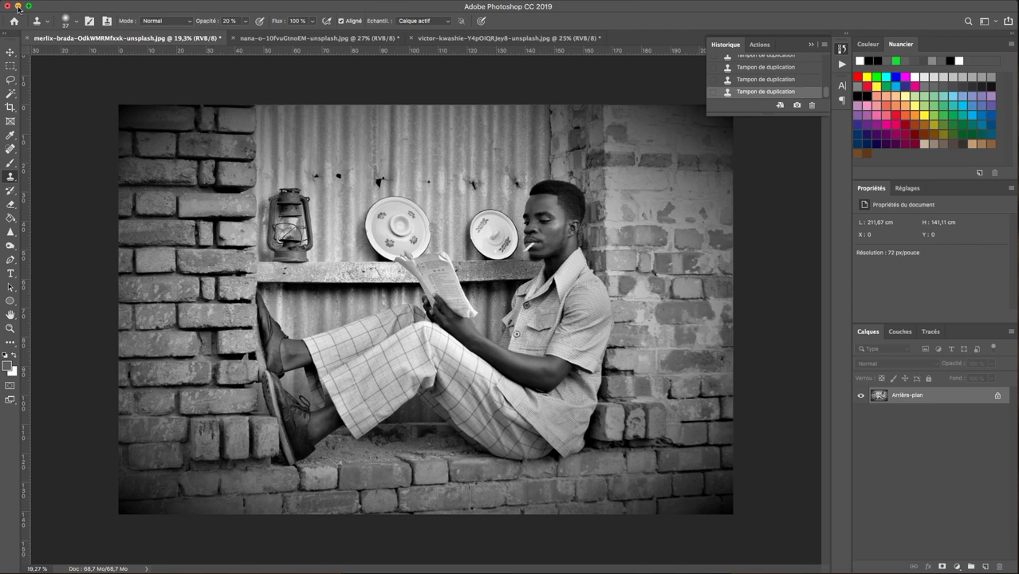
{"action": "left_click", "coordinate": [18, 7]}
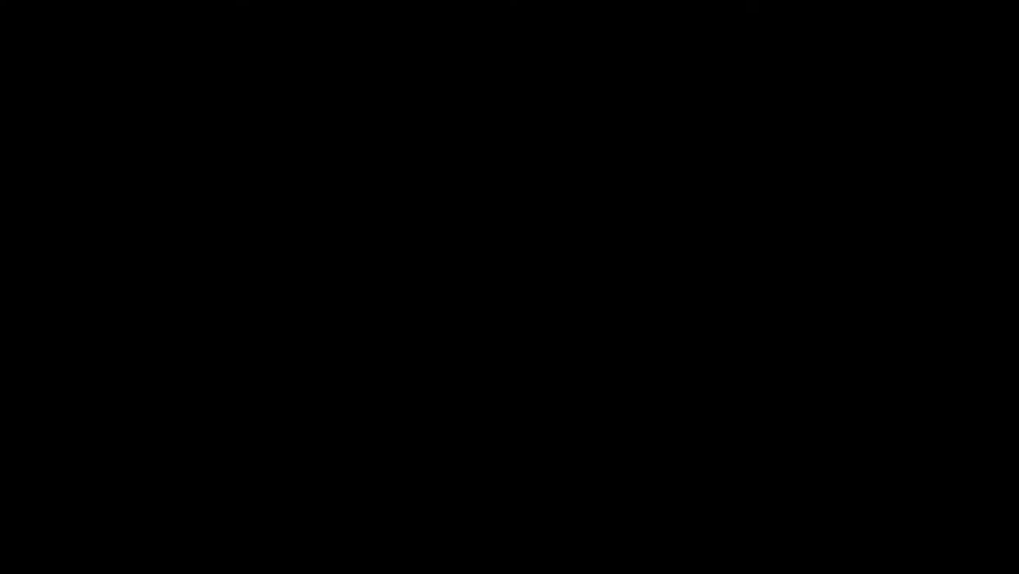